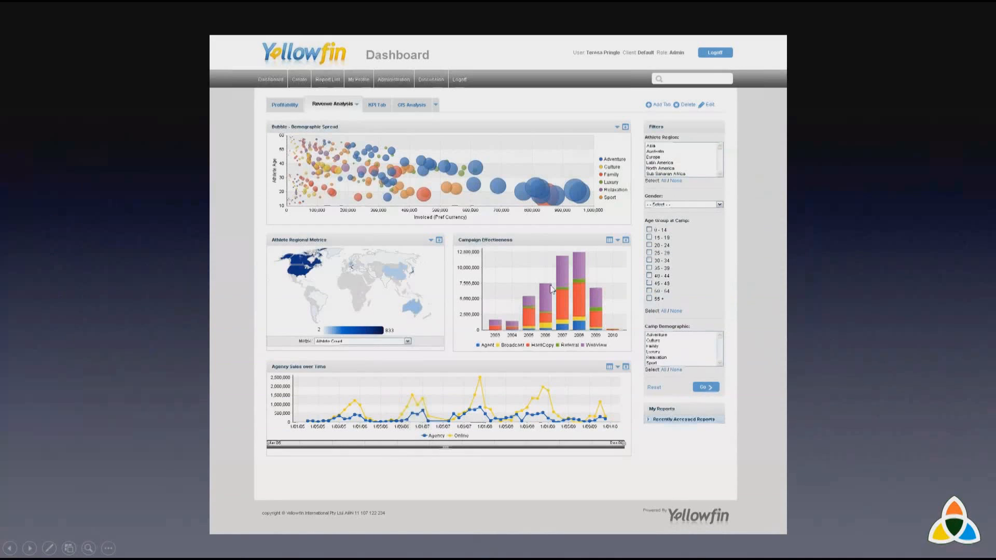
left_click(664, 496)
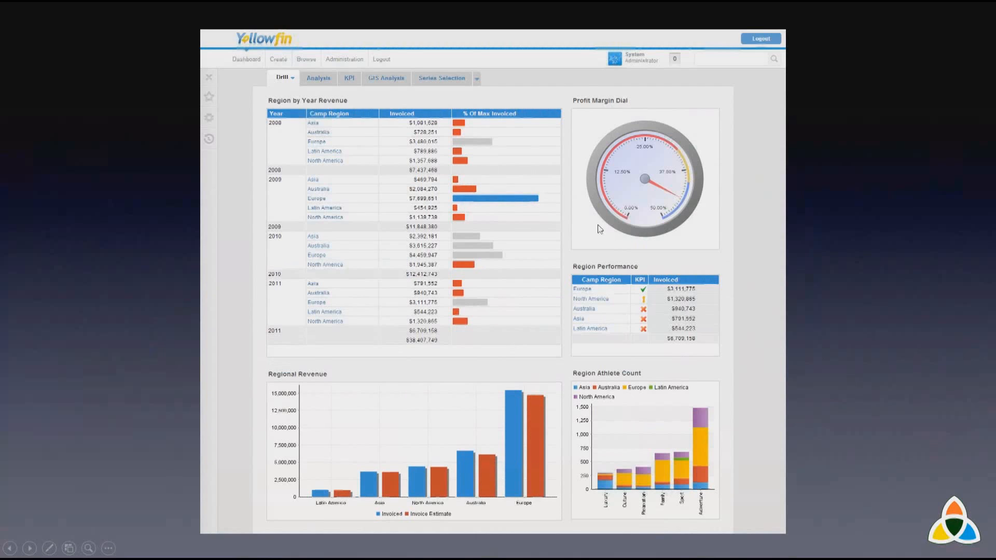
left_click(712, 237)
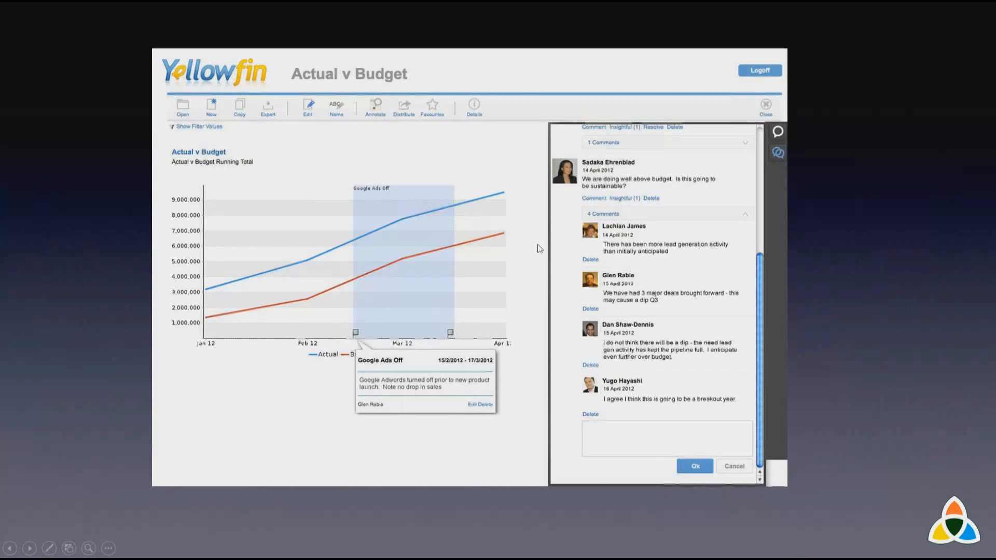
left_click(520, 284)
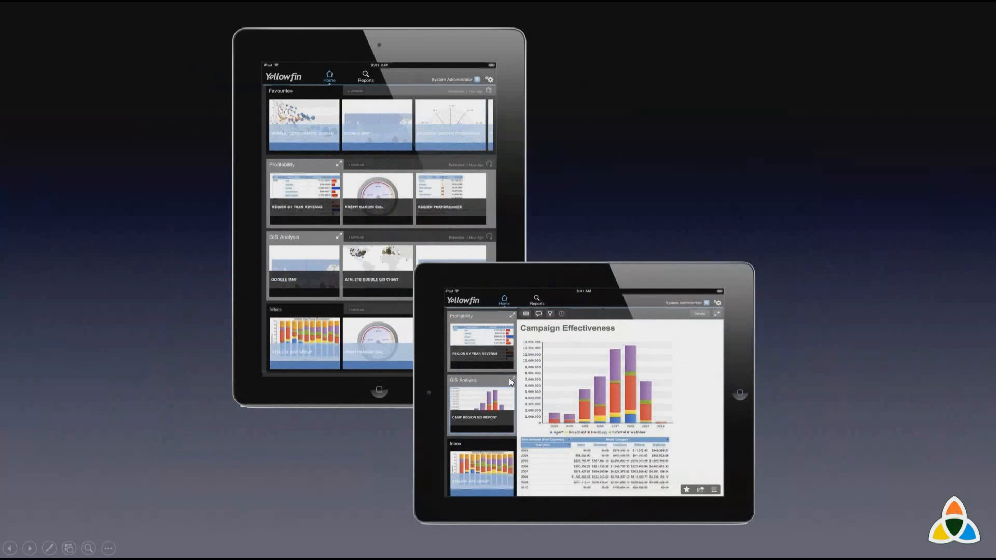
left_click(509, 378)
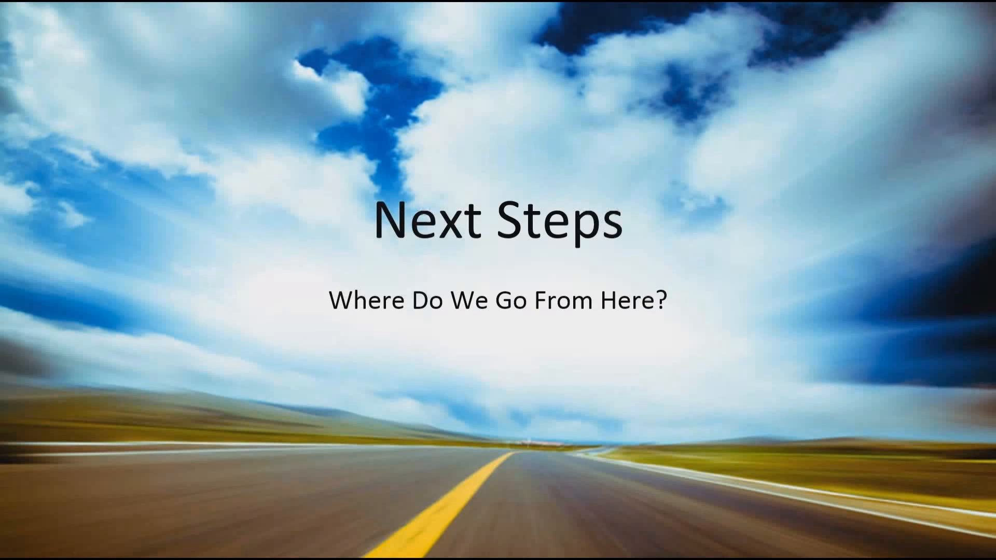
Step: Switch to the QFire login page in the browser and log in with the prefilled account credentials
key("alt+Tab")
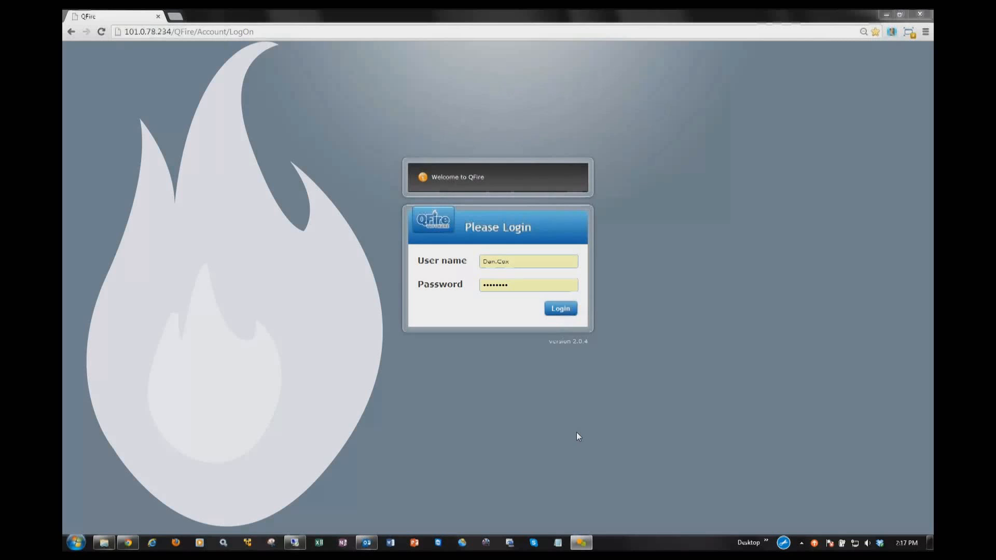
left_click(558, 310)
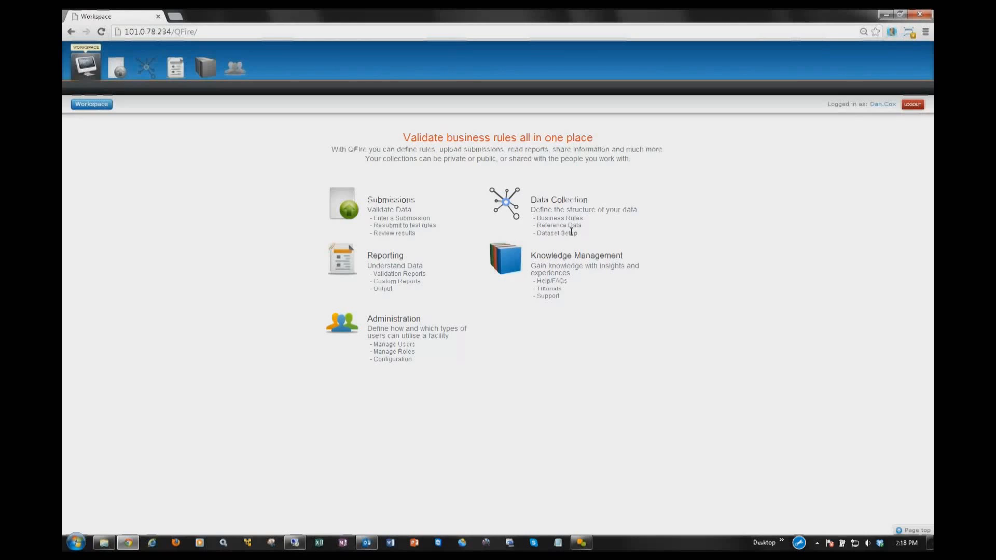
Step: Open the Submissions area and filter the submission list to View My Submissions
left_click(338, 208)
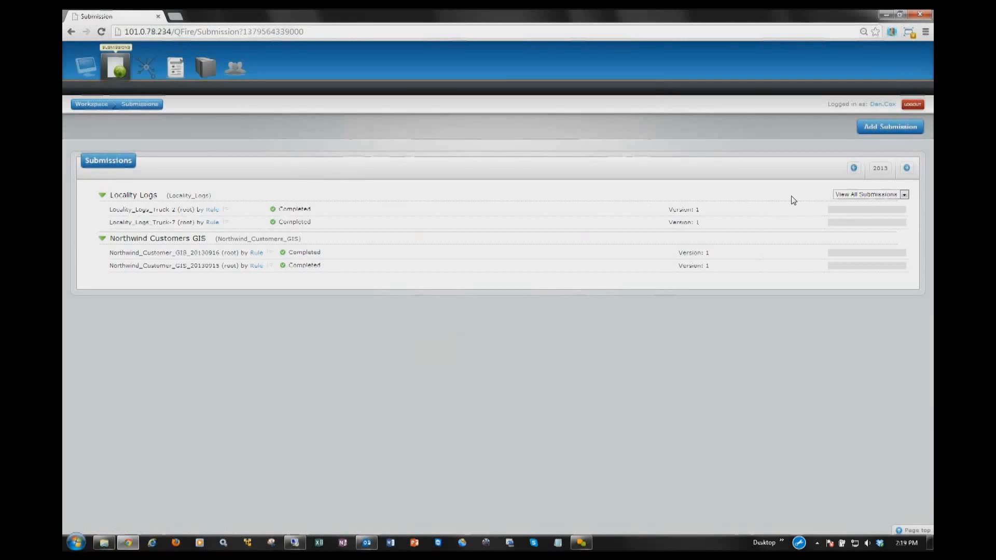
left_click(841, 198)
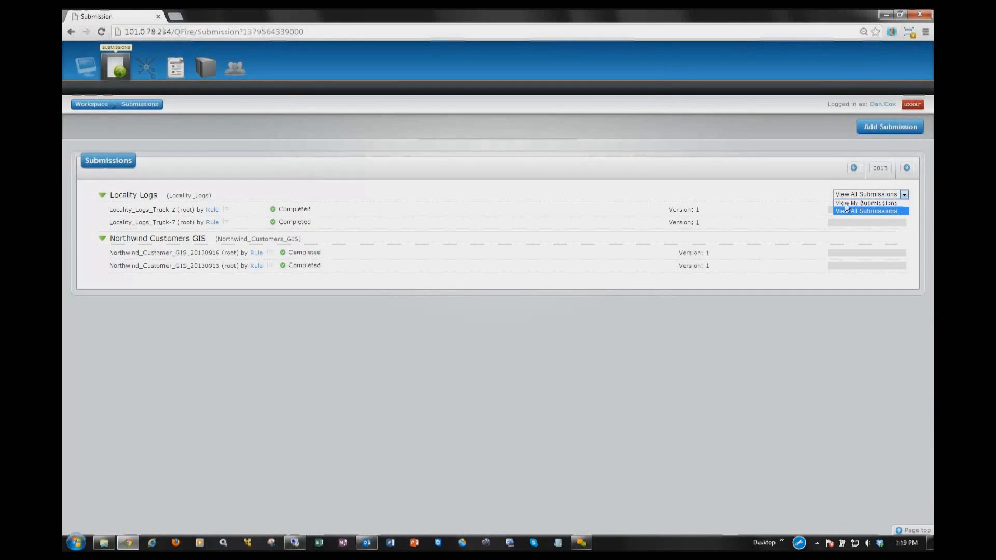
left_click(854, 209)
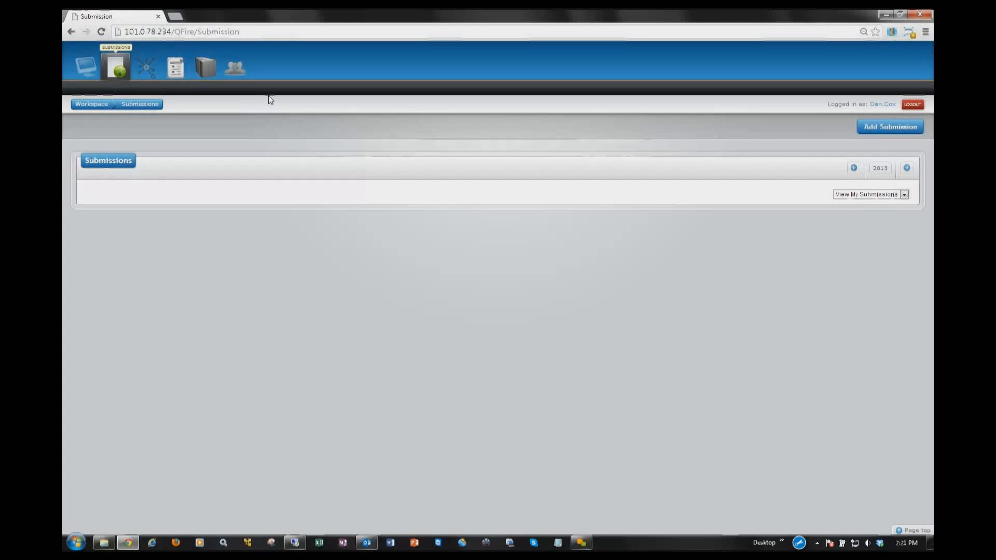
Step: Open the bookmarked Yellowfin BI portal in a new browser tab and log in again with the previously used account
left_click(175, 17)
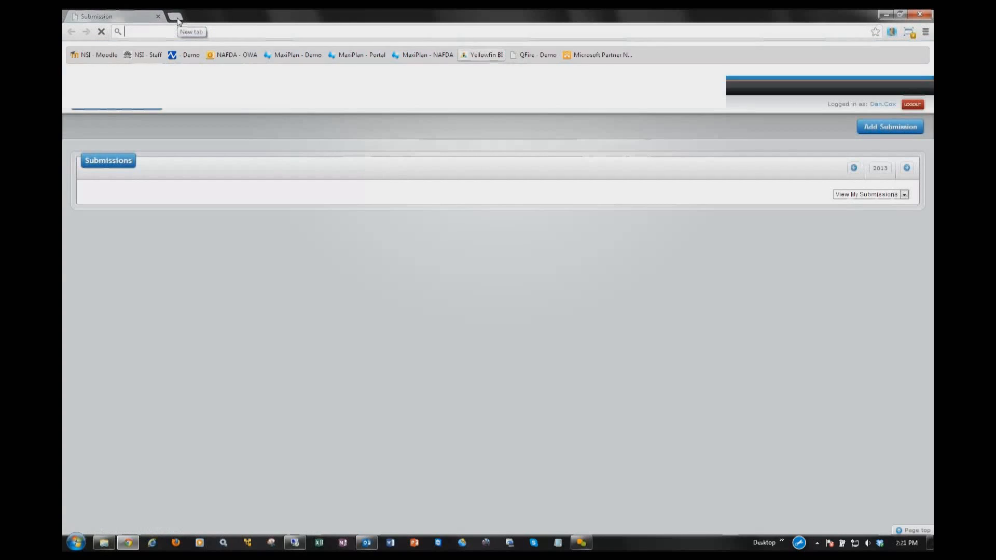
left_click(487, 55)
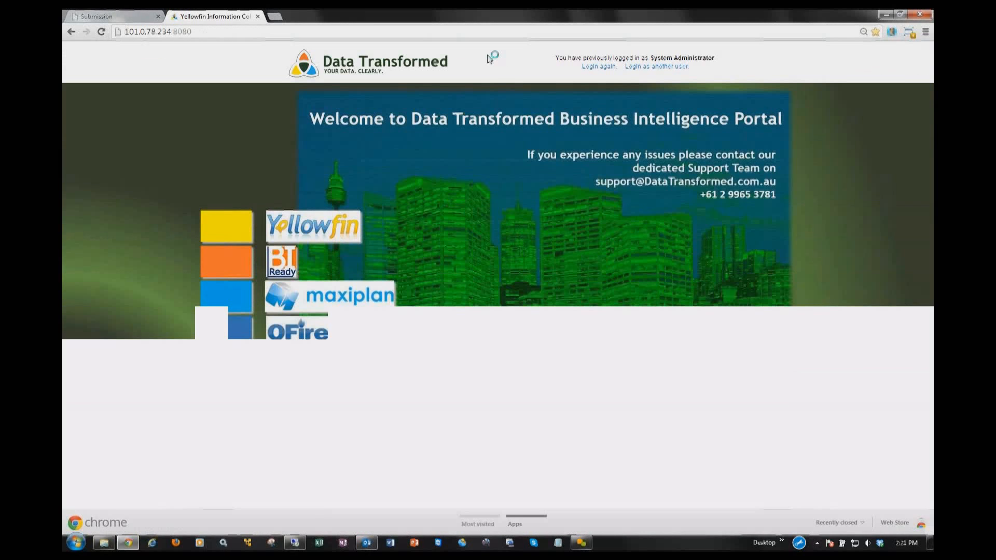
left_click(598, 67)
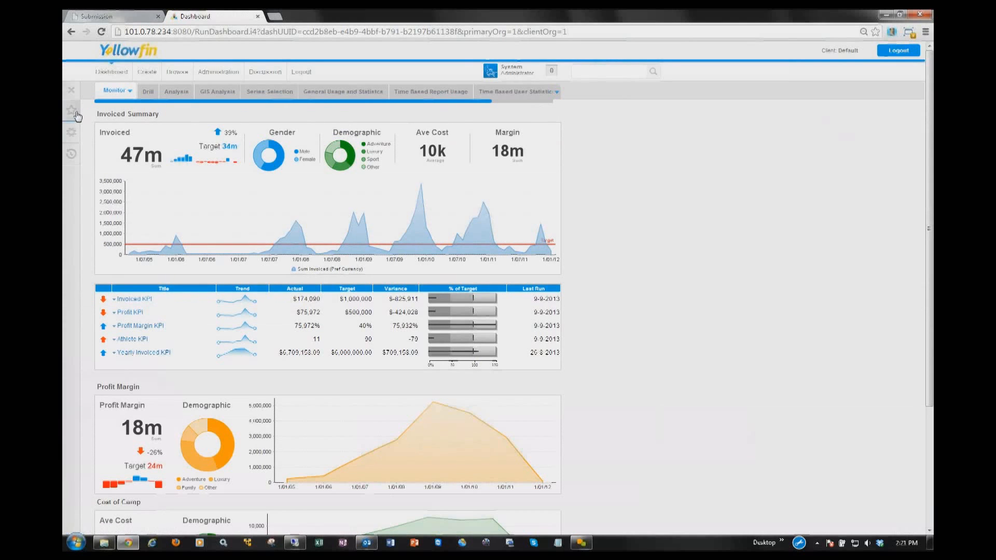
Step: Open the Locality Map report from the favourites and examine the East Melbourne marker close up on the map
left_click(77, 113)
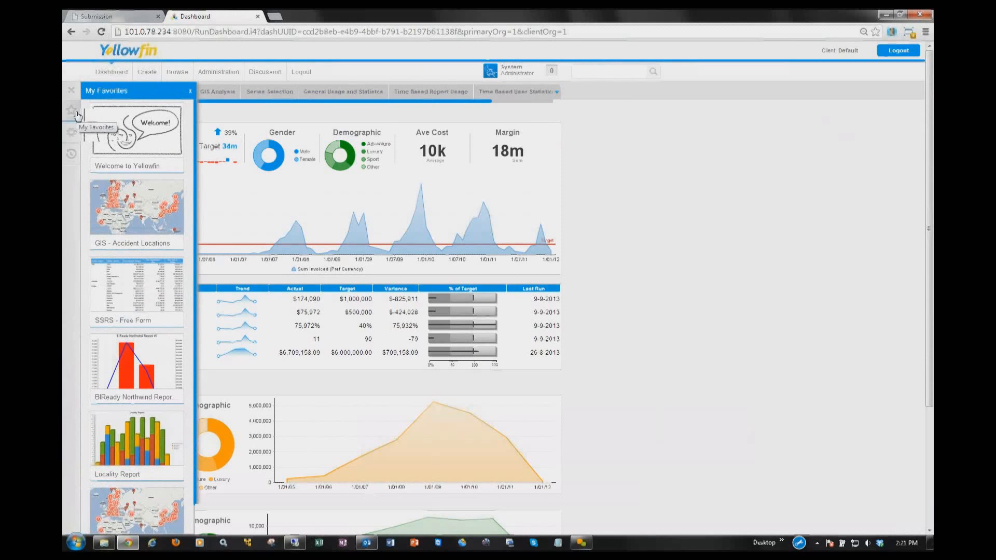
left_click(133, 500)
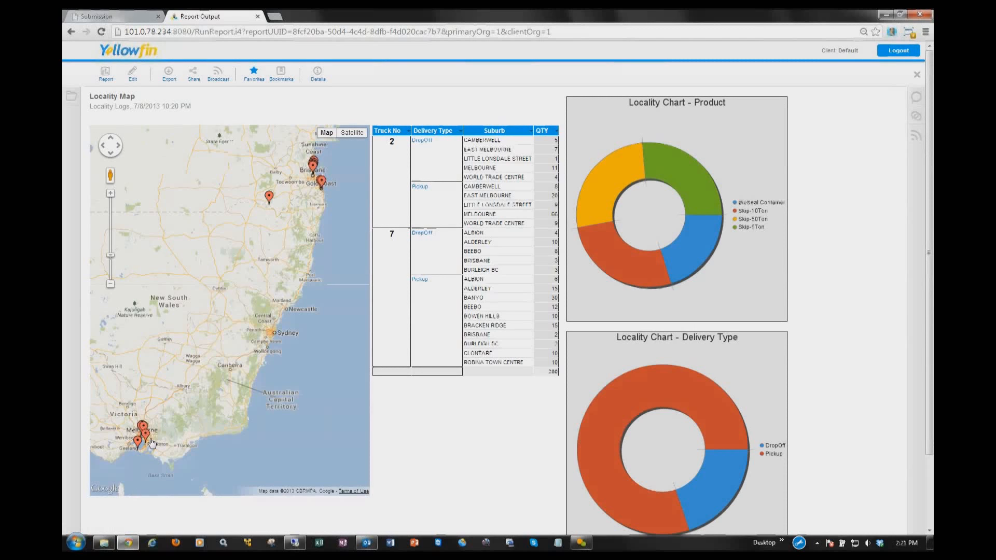
left_click(151, 441)
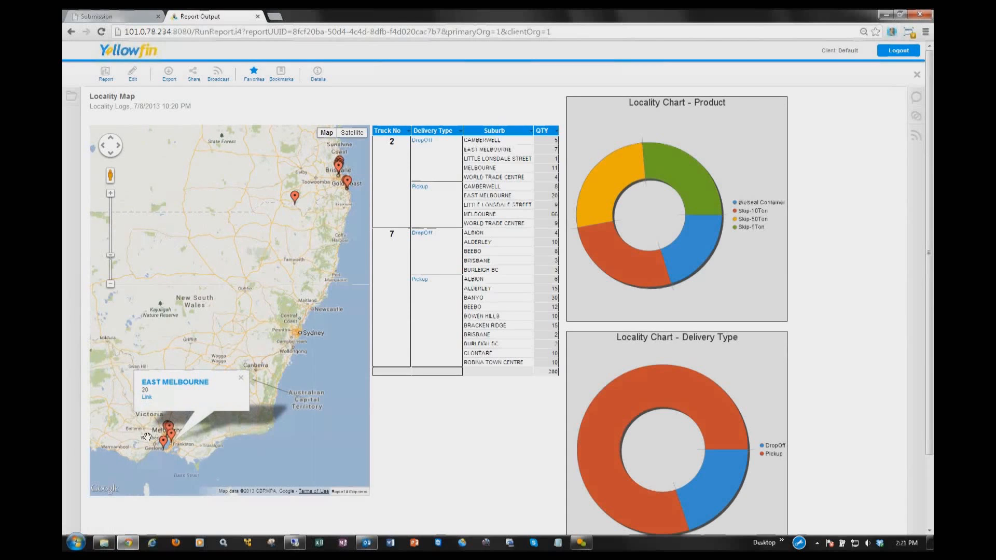
left_click_drag(147, 436, 154, 342)
scroll(213, 328, "up", 2)
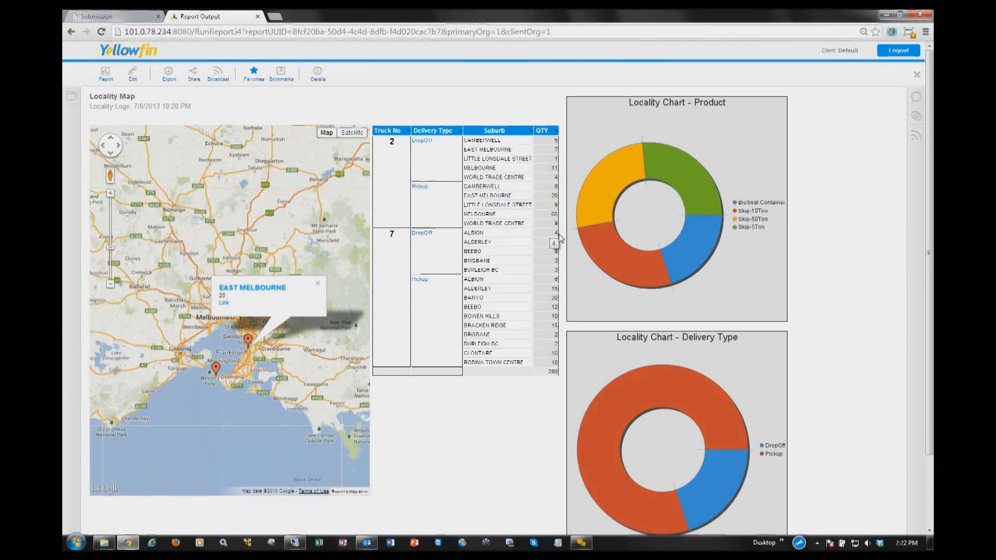
mouse_move(593, 201)
Step: Return to QFire and open the column list of the Locality Logs dataset in Data Collection
left_click(133, 18)
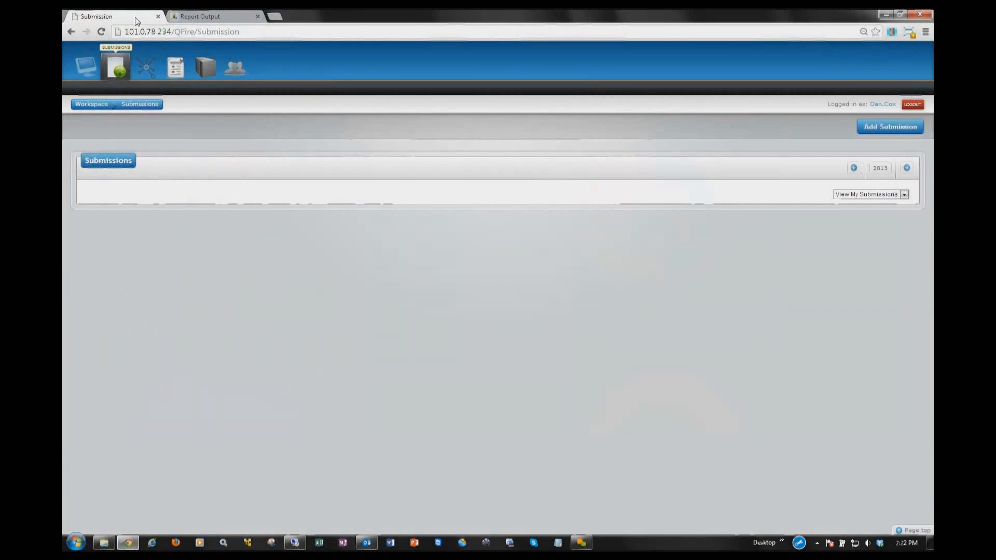
left_click(146, 74)
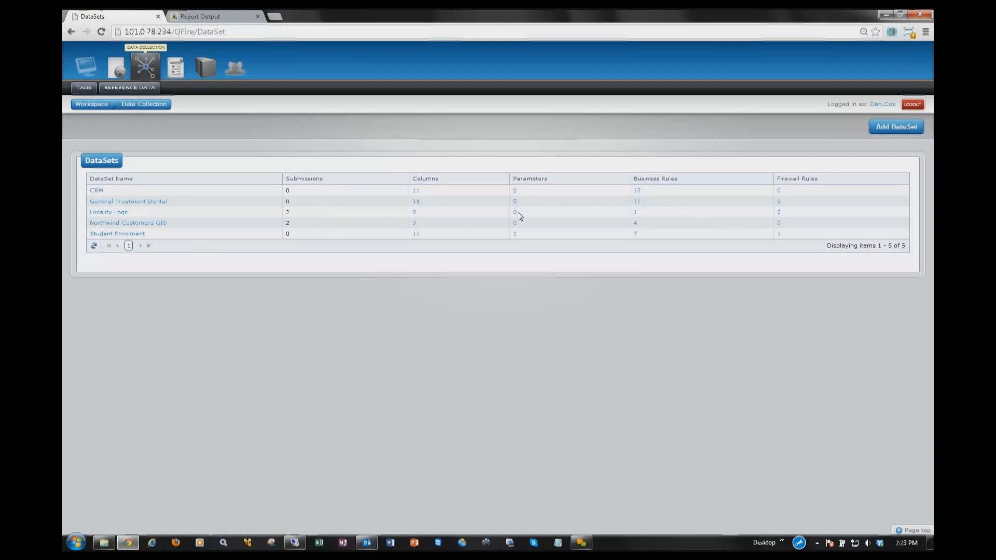
left_click(120, 213)
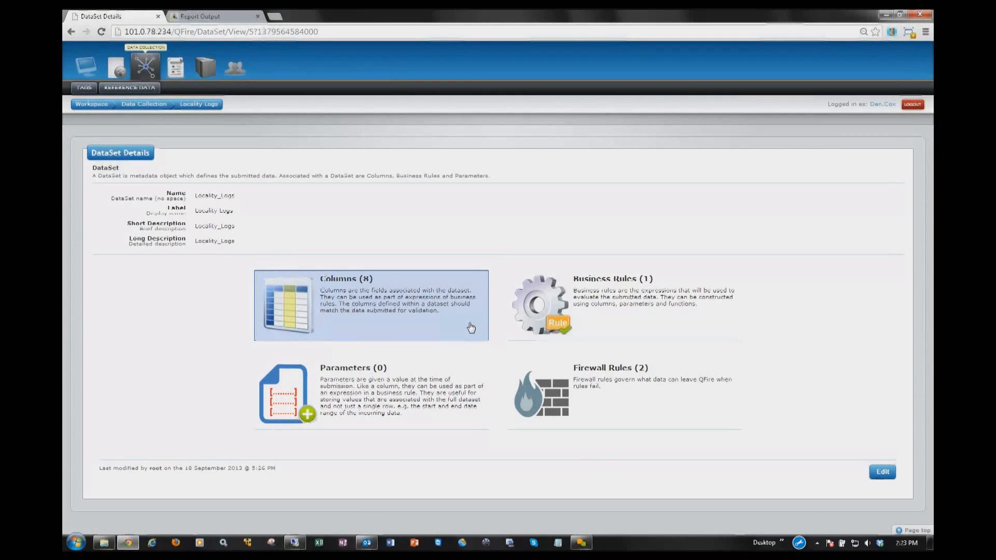
left_click(308, 302)
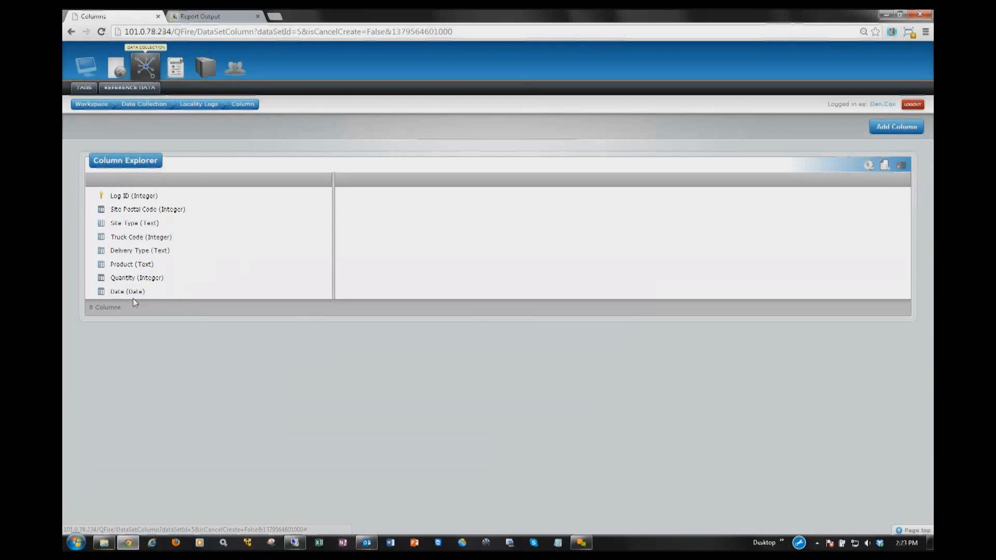
Step: Review the Log ID column's definition and its edit form without saving, and view the Product column's definition
left_click(126, 196)
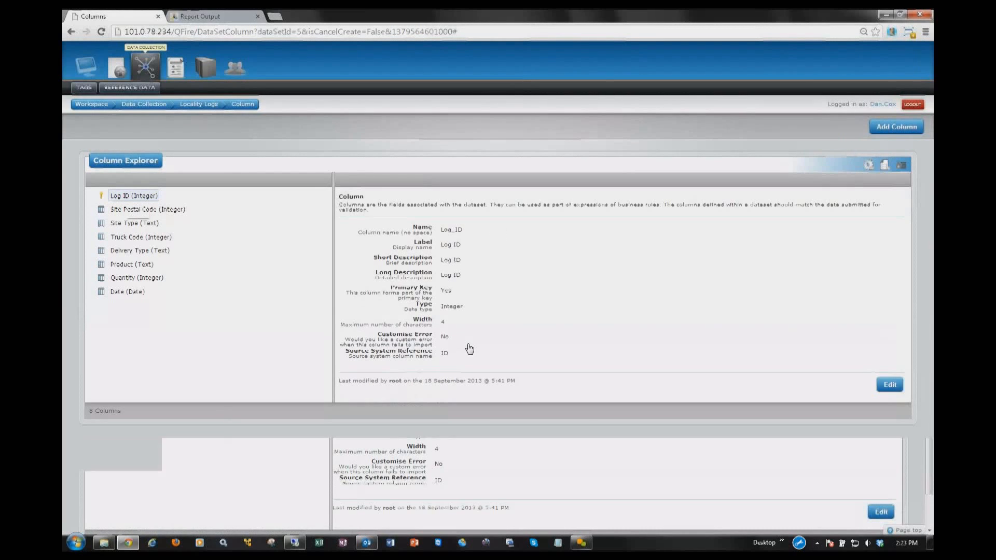
left_click(889, 384)
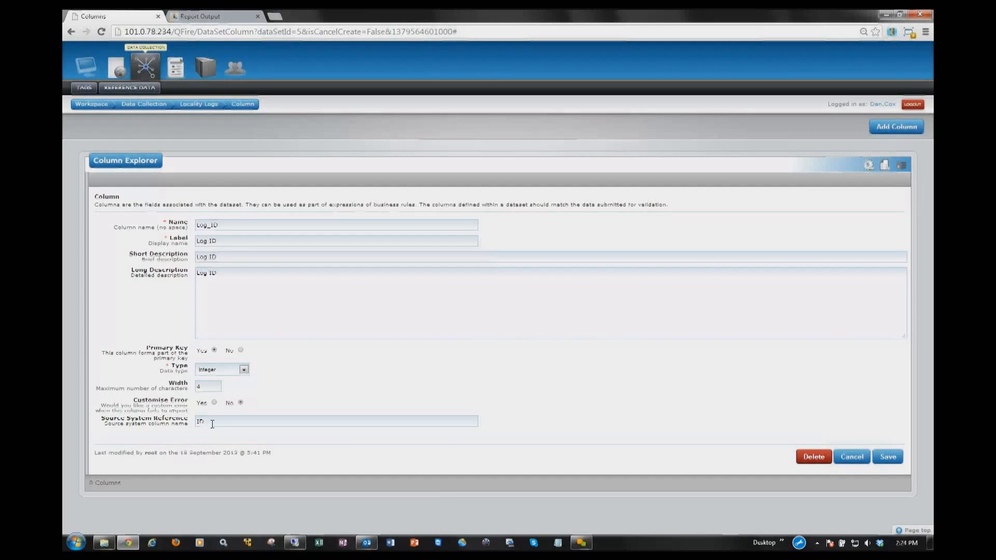
left_click(844, 457)
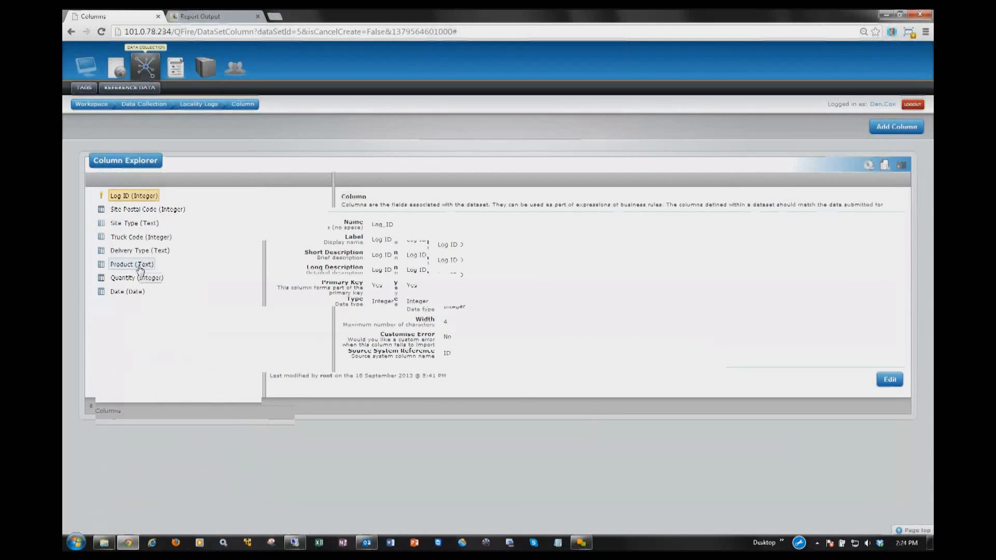
left_click(139, 265)
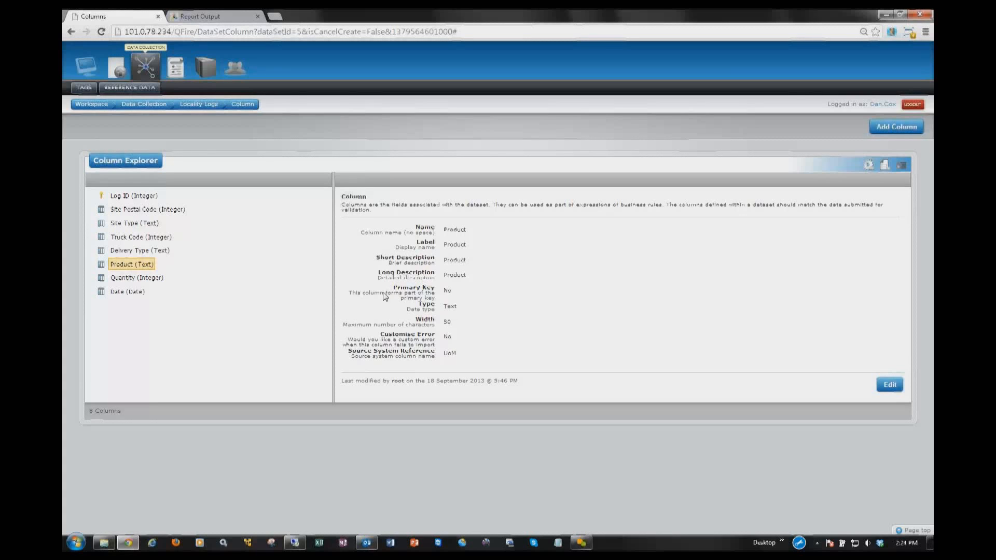
Step: View the Locality_PostCode business rule in the Mandatory group of the Locality Logs dataset and dismiss the e-mail notification
left_click(201, 104)
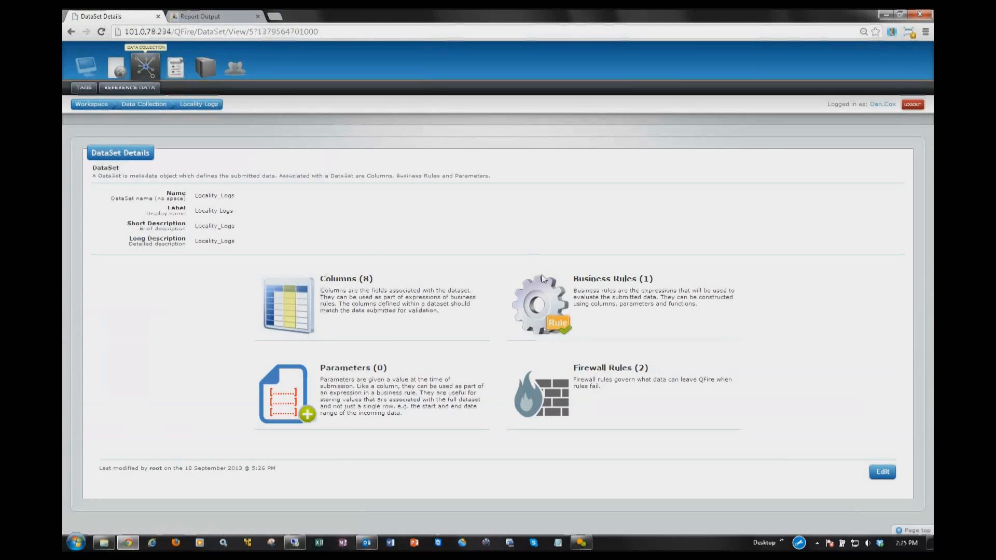
left_click(545, 297)
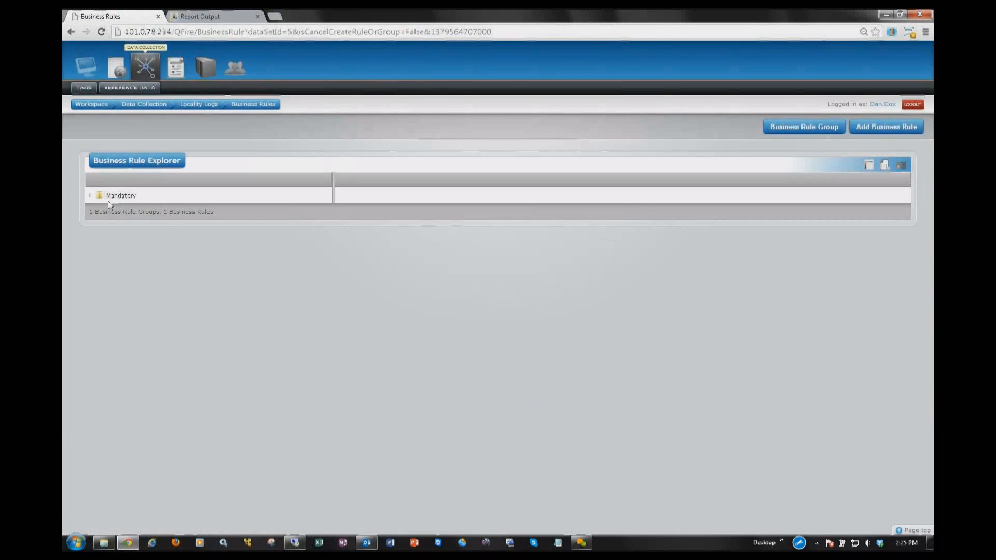
left_click(91, 196)
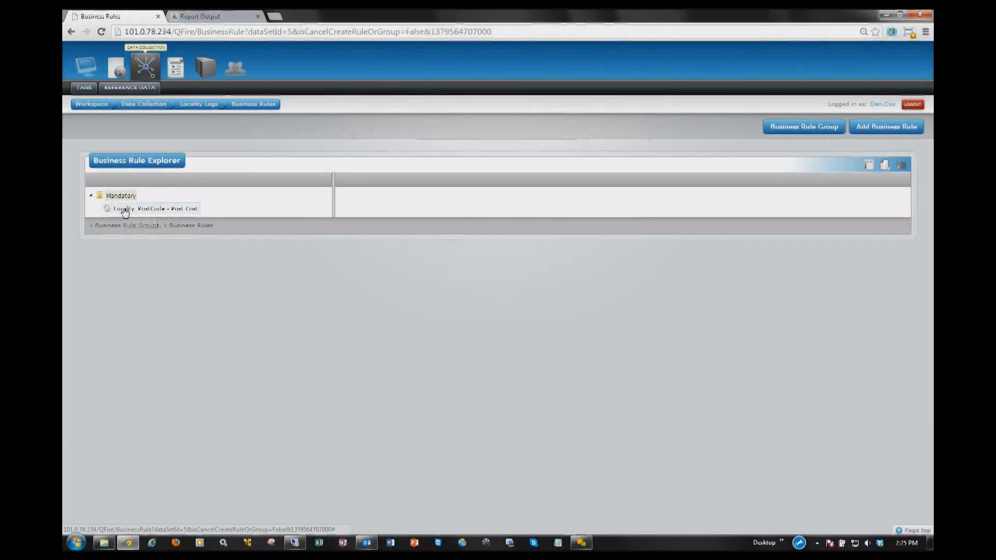
left_click(125, 209)
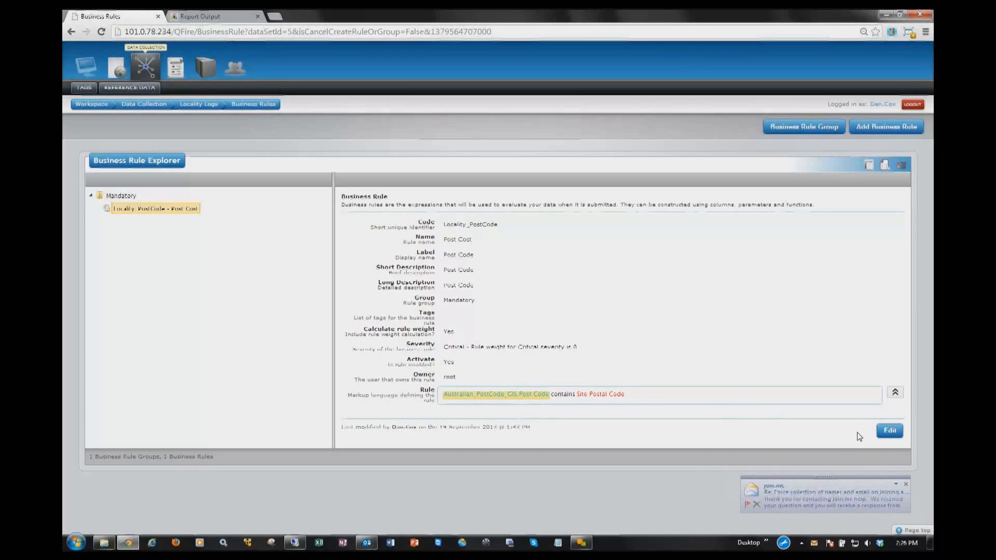
left_click(906, 485)
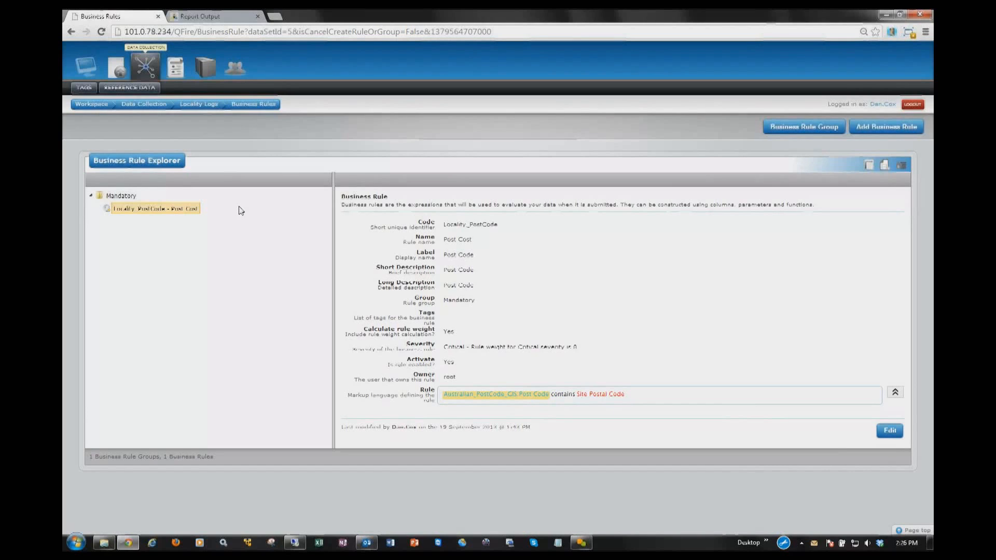
Step: Open the reference data and examine the Australian PostCode GIS set
left_click(137, 90)
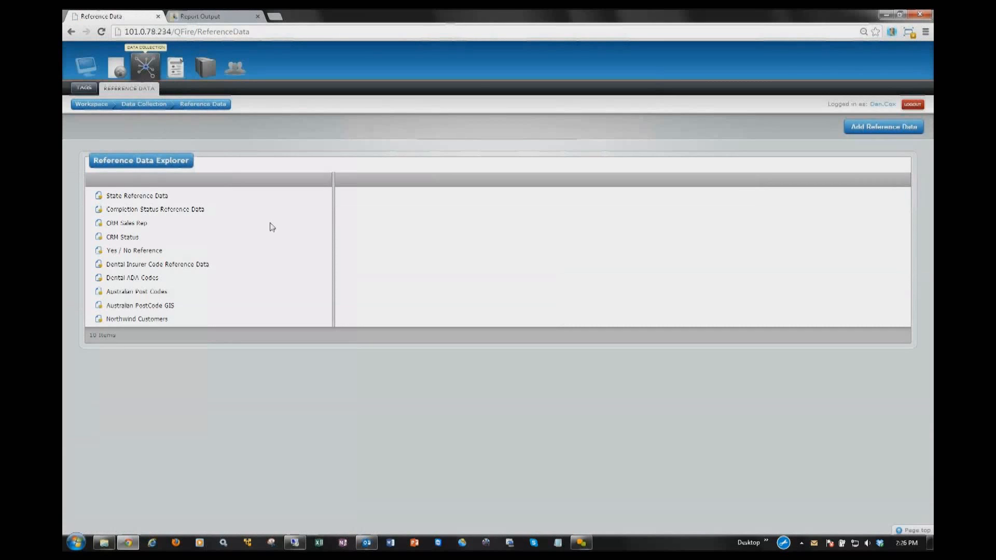
left_click(131, 318)
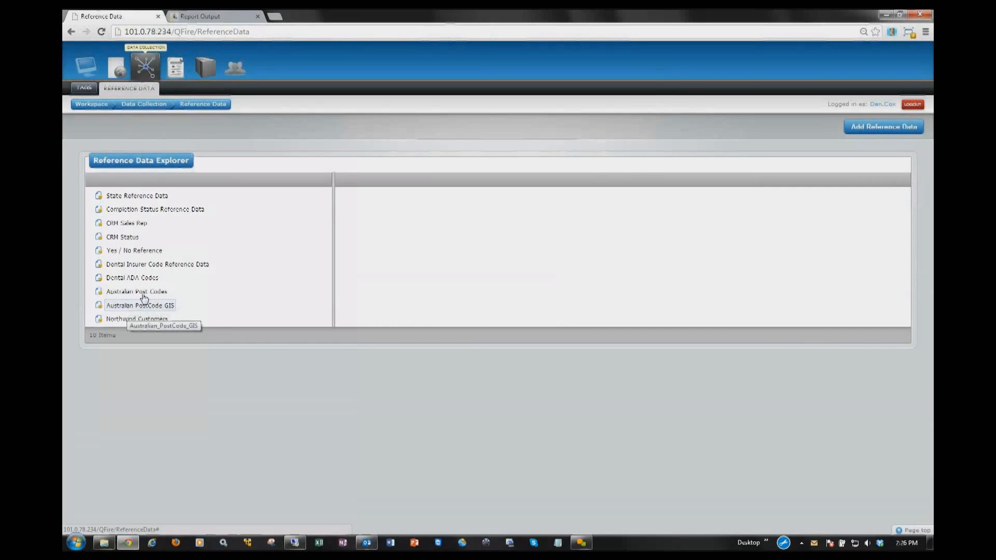
left_click(151, 306)
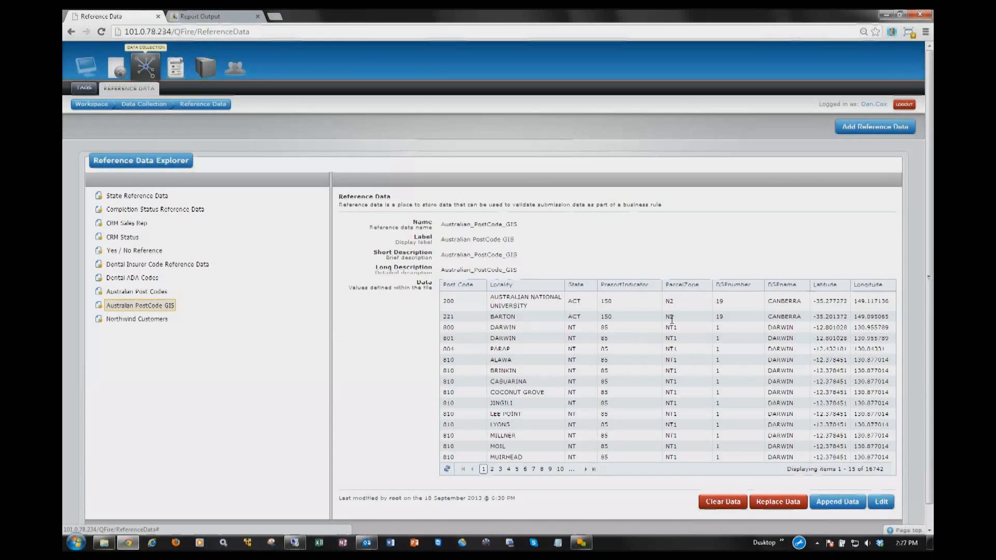
Step: Return to the Locality Logs dataset and open its firewall rules
left_click(158, 105)
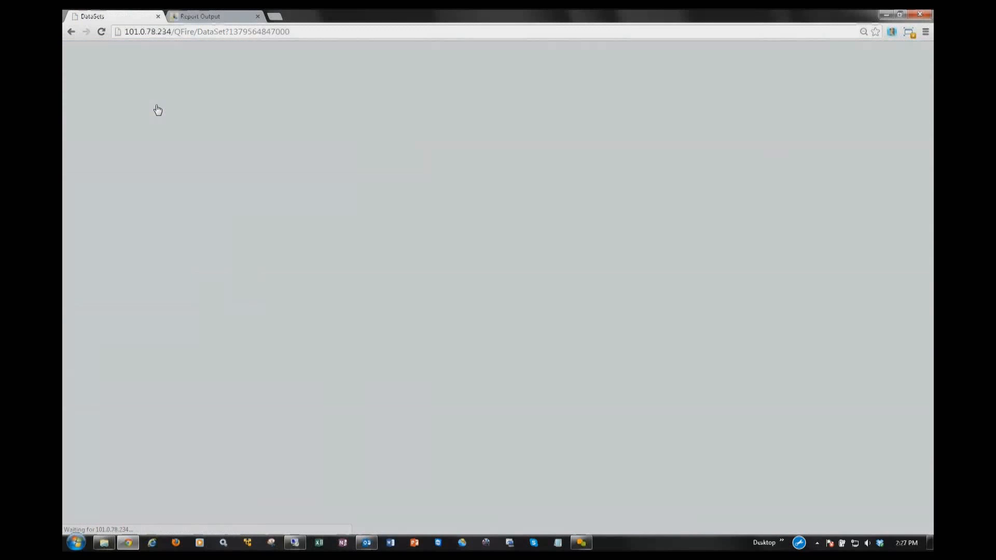
left_click(119, 212)
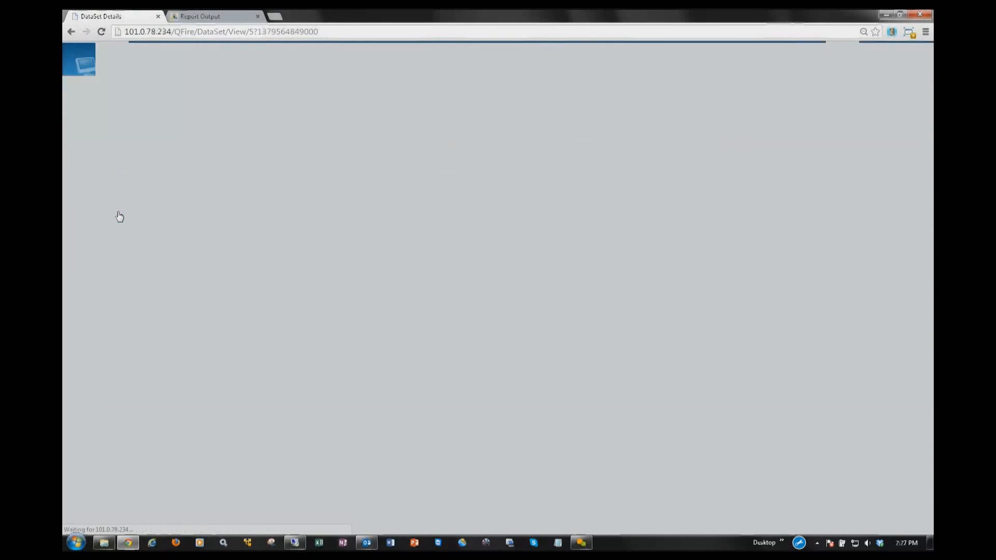
left_click(564, 402)
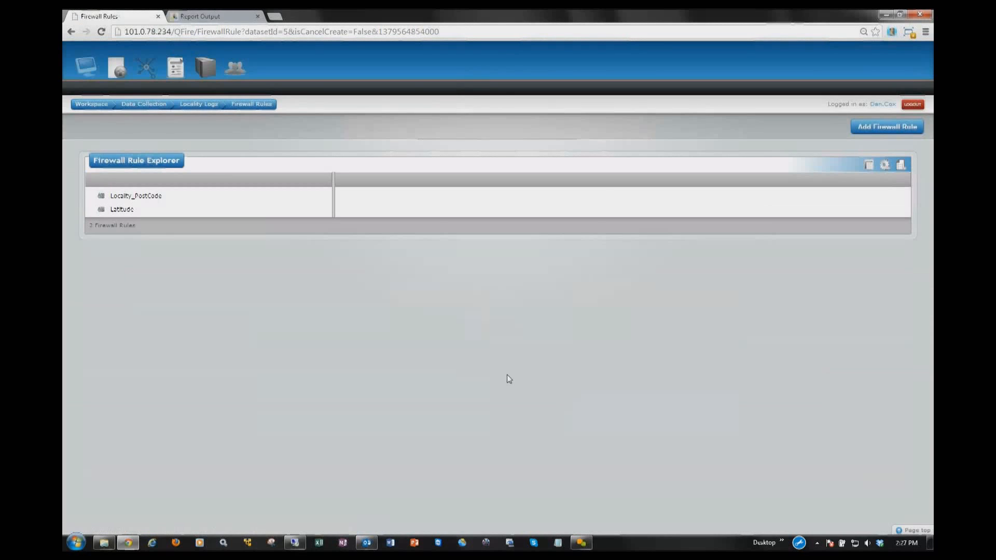
Step: View the definitions of the Locality_PostCode and Latitude firewall rules
left_click(148, 200)
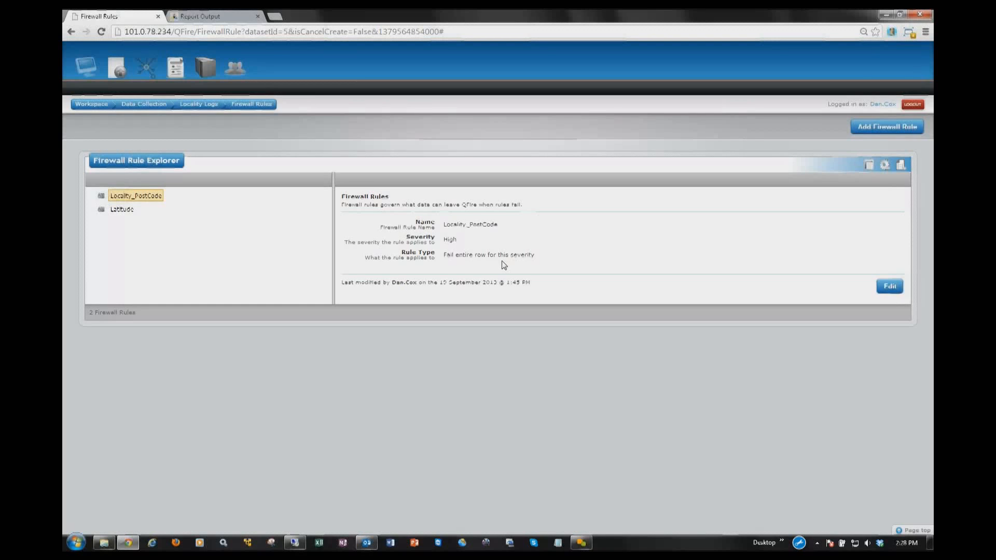
left_click(122, 214)
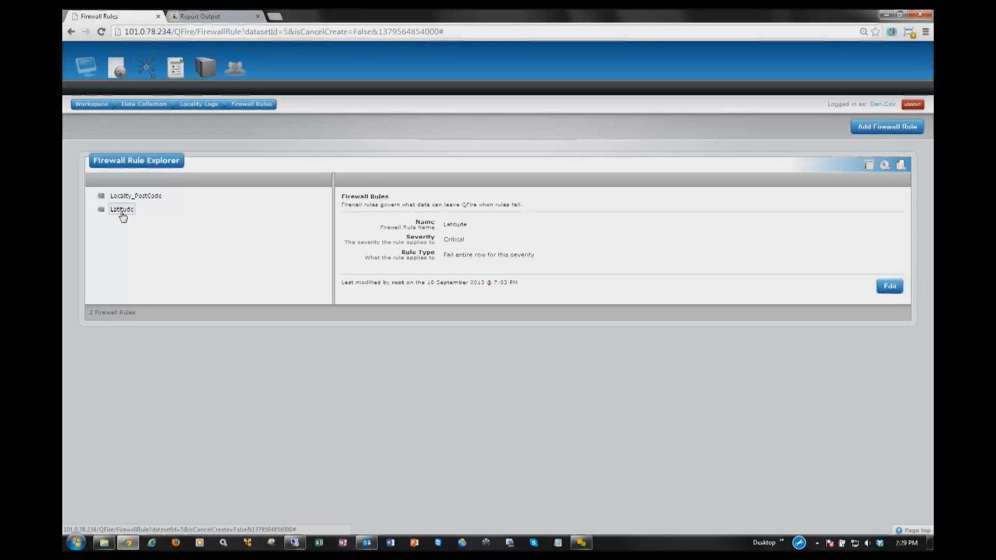
left_click(122, 209)
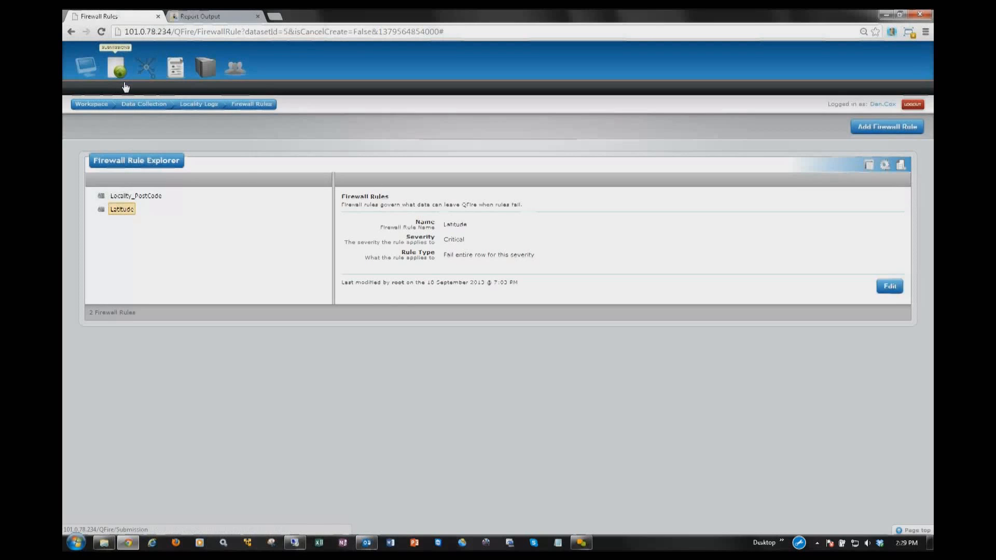
Step: Start a new submission for the Locality_Logs data set and name it Locality_Logs_Truck-1
left_click(120, 74)
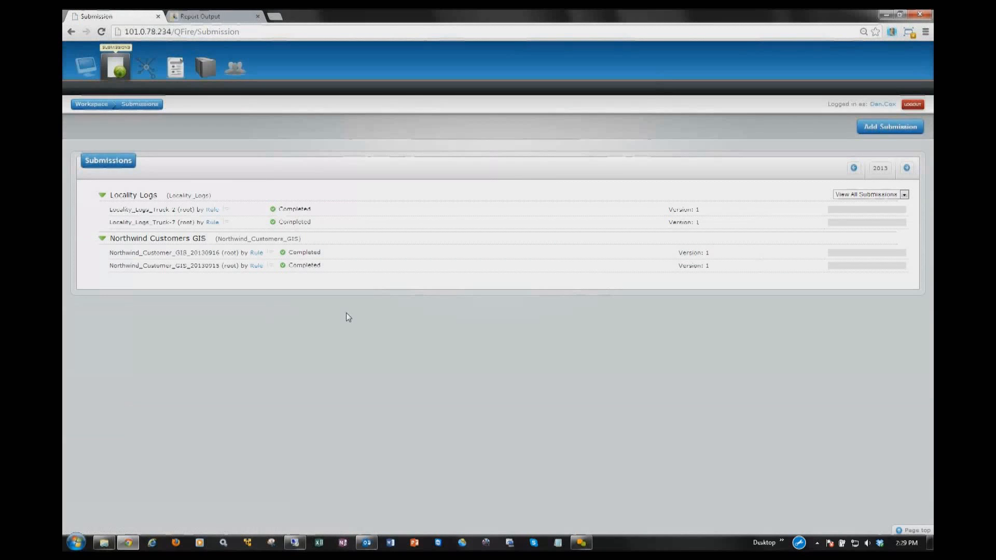
left_click(881, 133)
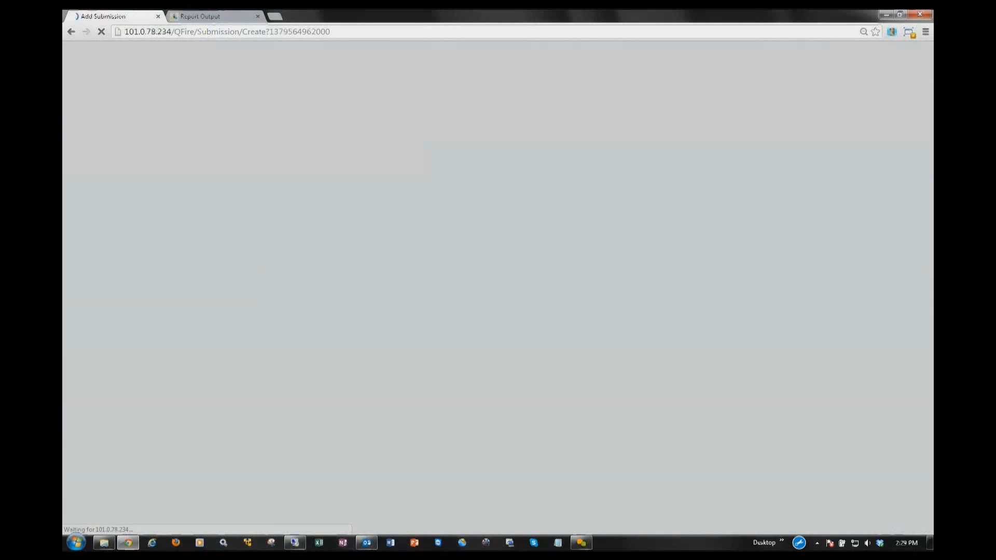
left_click(271, 197)
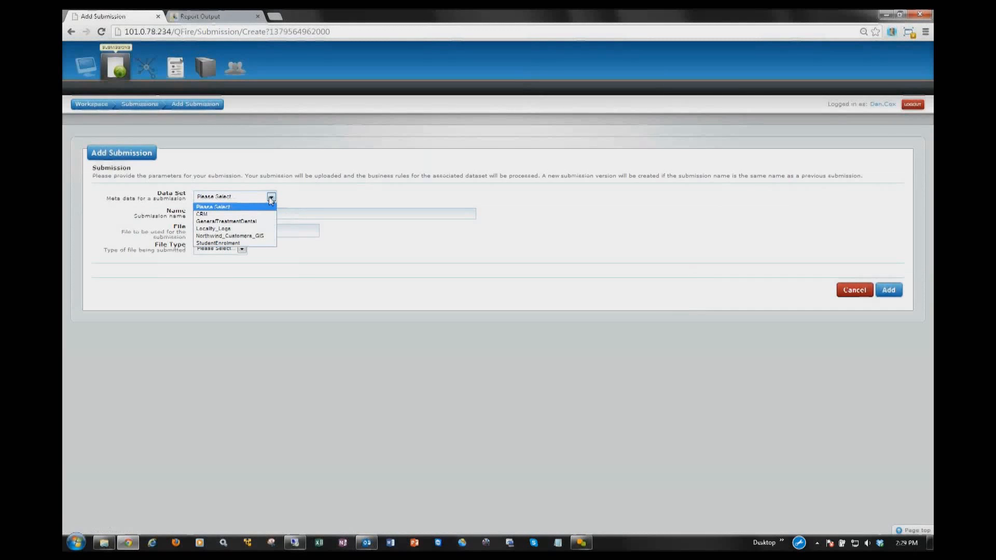
left_click(216, 229)
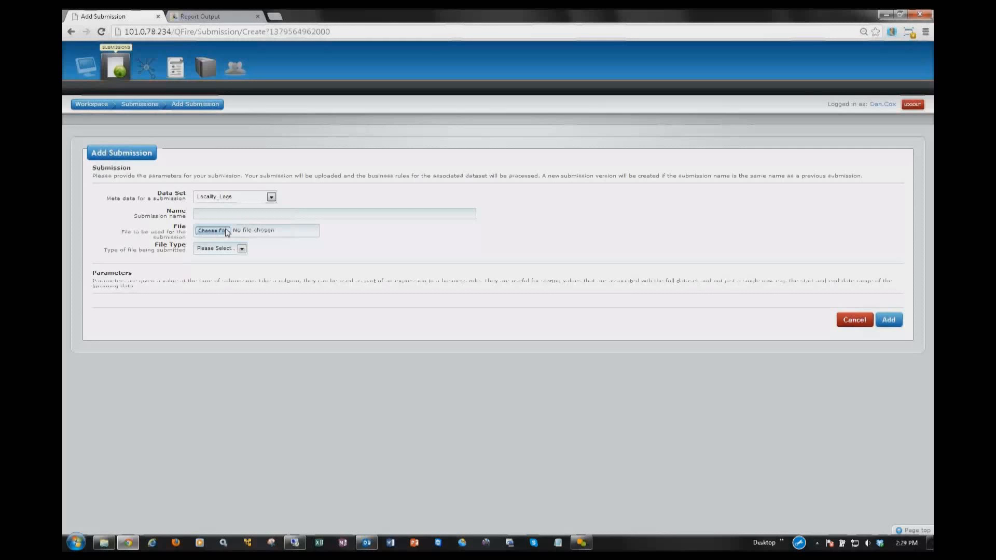
left_click(237, 216)
left_click(242, 226)
type("1")
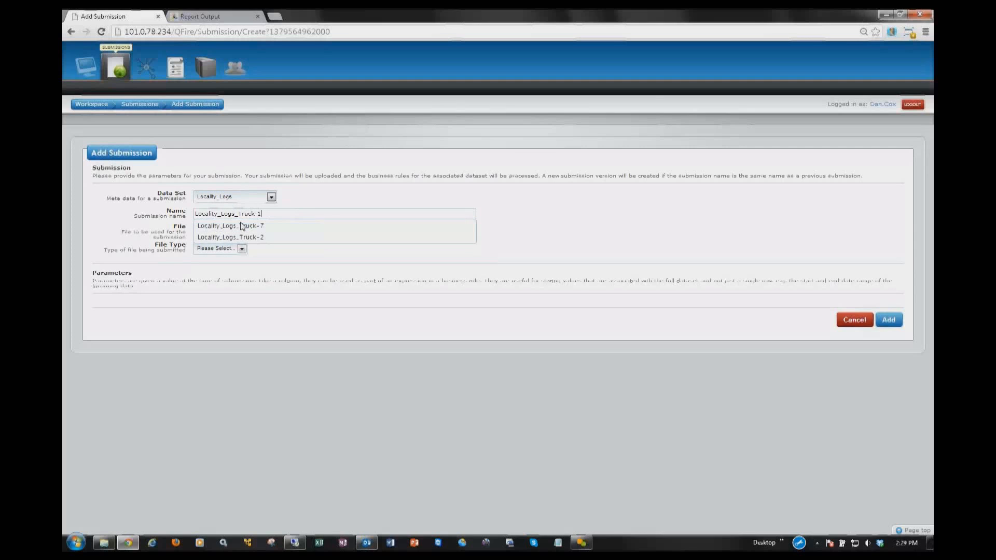
left_click(320, 253)
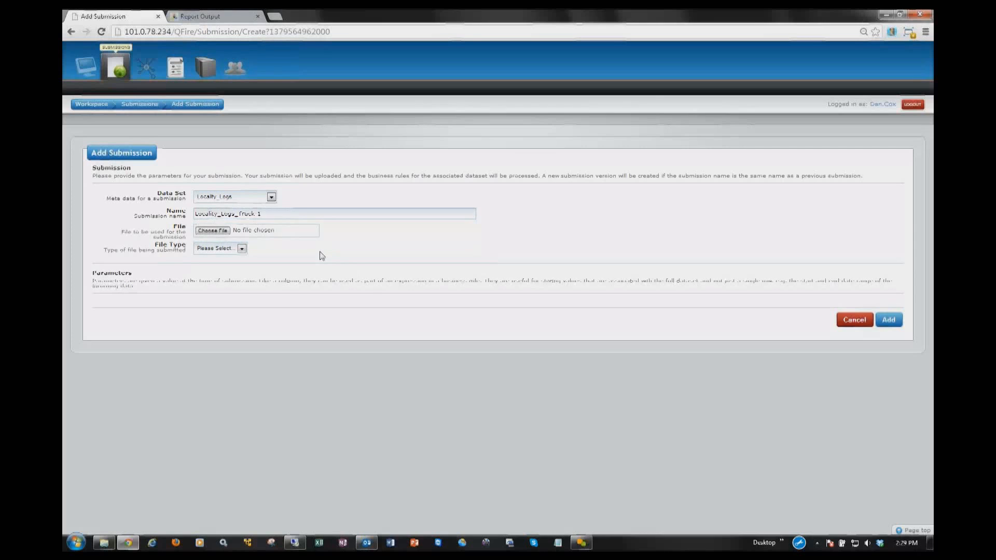
Step: Attach Locality_logs-Truck1.csv to the submission with file type CSV and add the submission
left_click(213, 231)
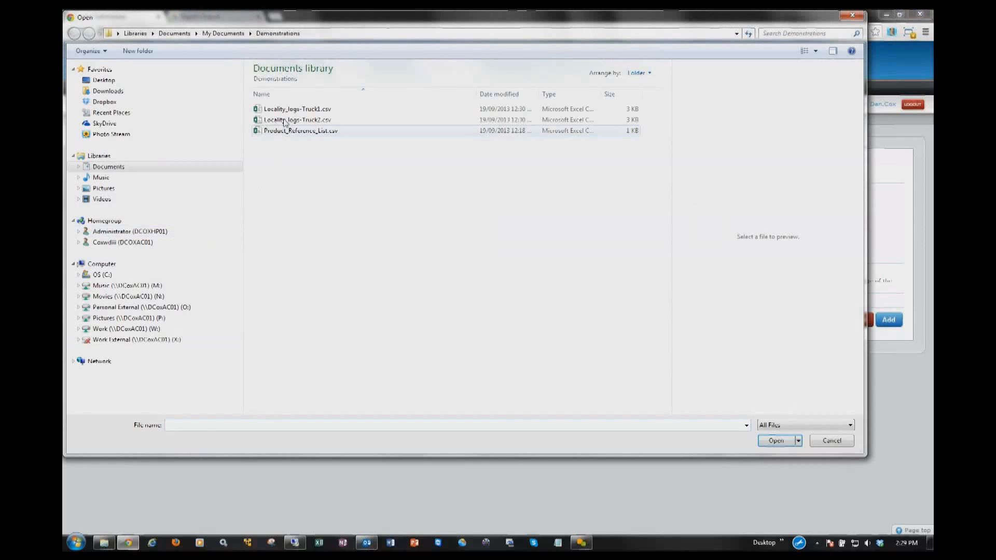
left_click(288, 110)
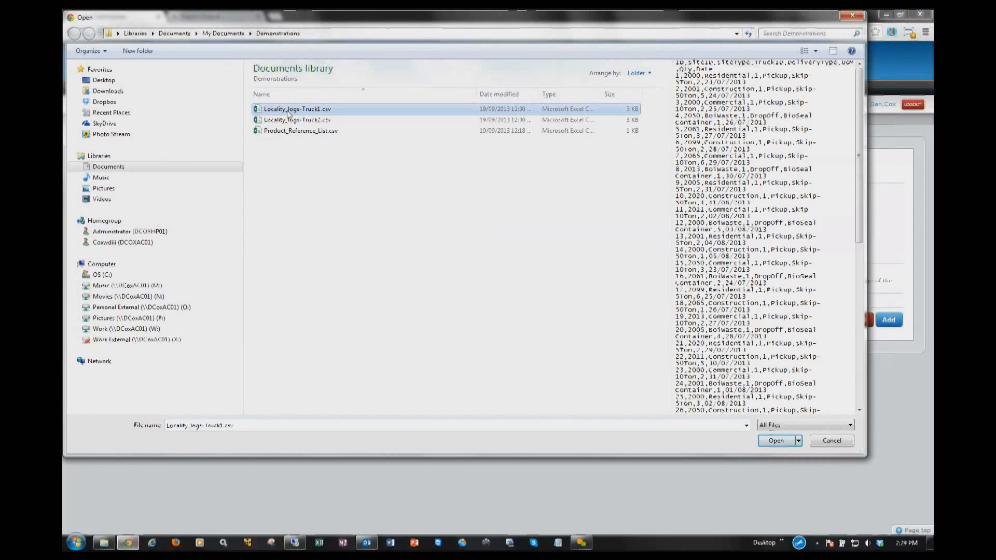
left_click(776, 441)
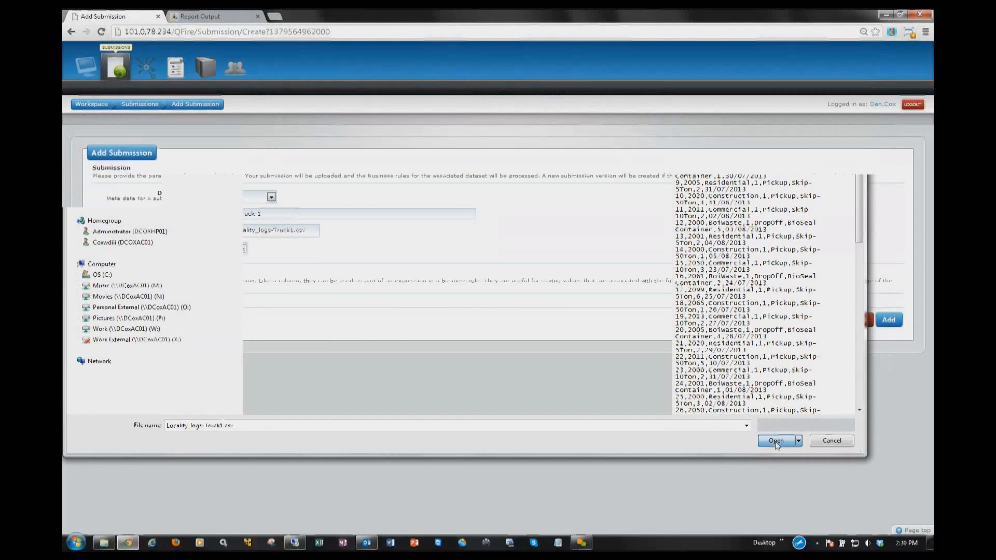
left_click(229, 248)
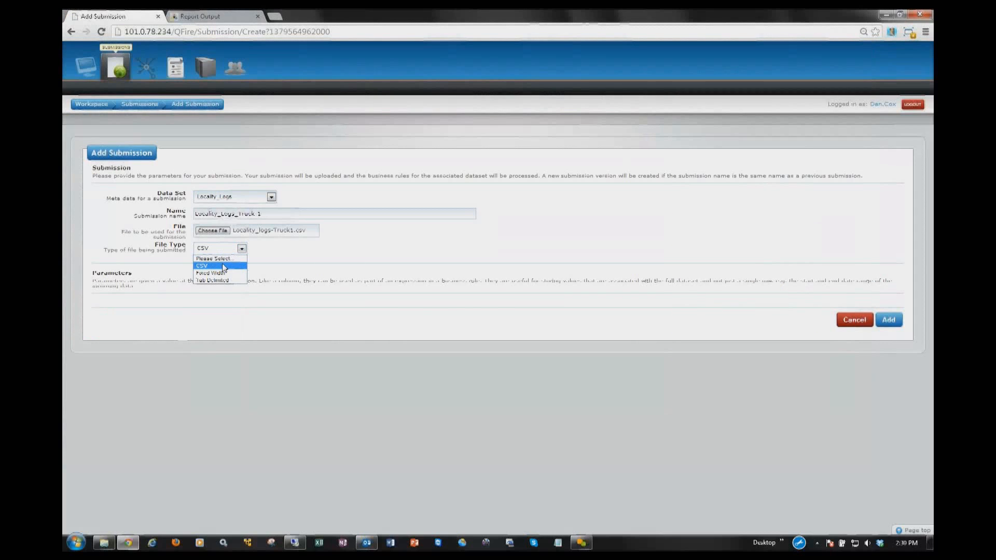
left_click(223, 265)
left_click(889, 320)
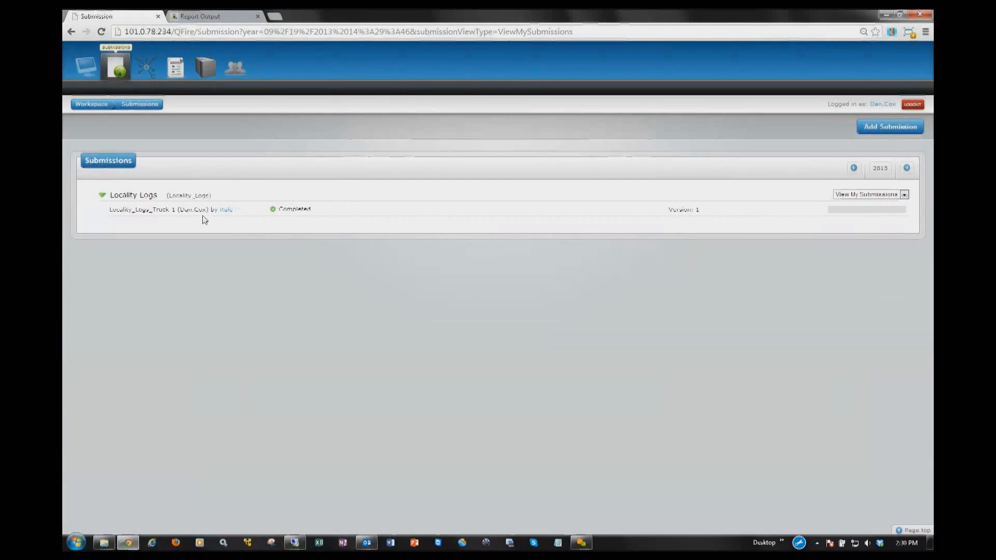
Step: In the Truck-1 submission's validation results, set every listed row of the Locality_PostCode - Post Cost rule to Ignore and save
left_click(226, 211)
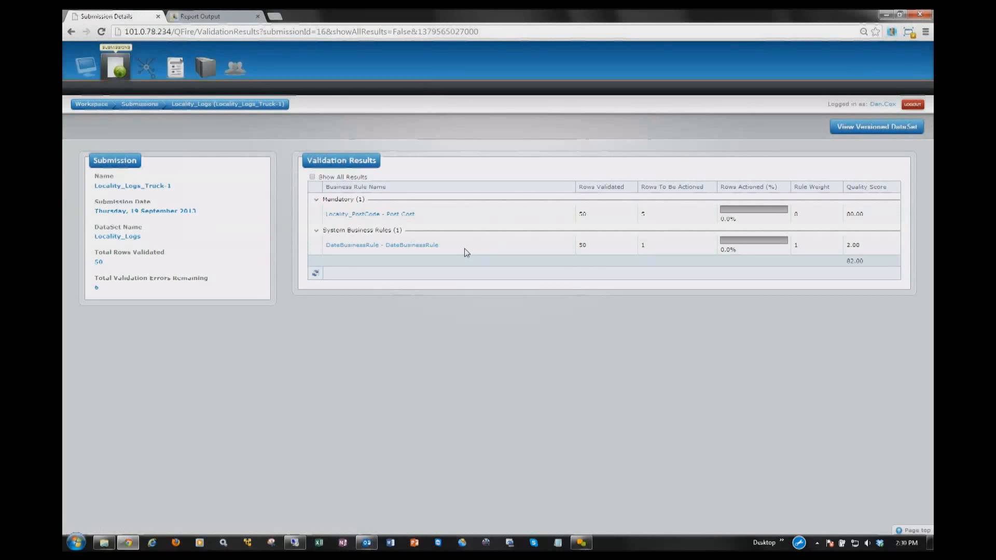
left_click(407, 219)
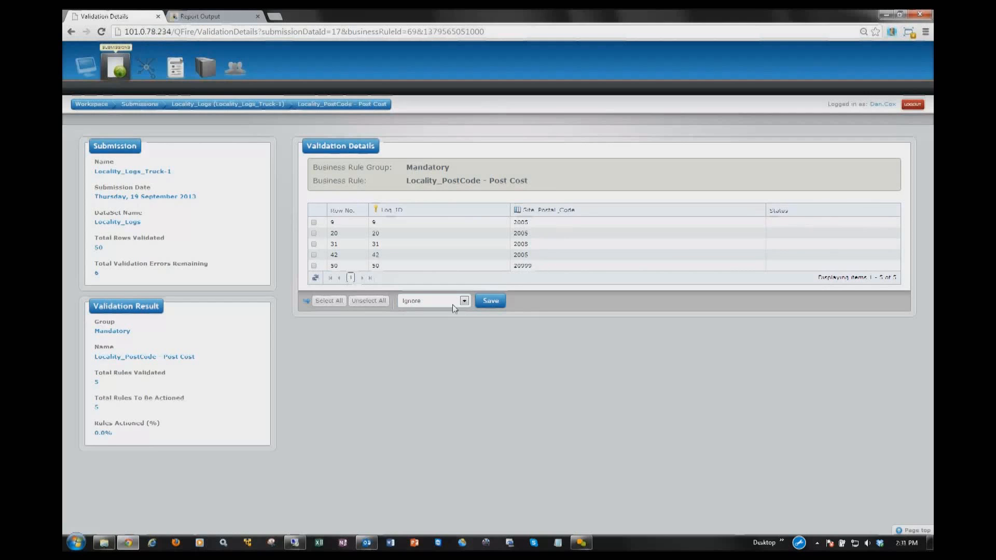
left_click(487, 305)
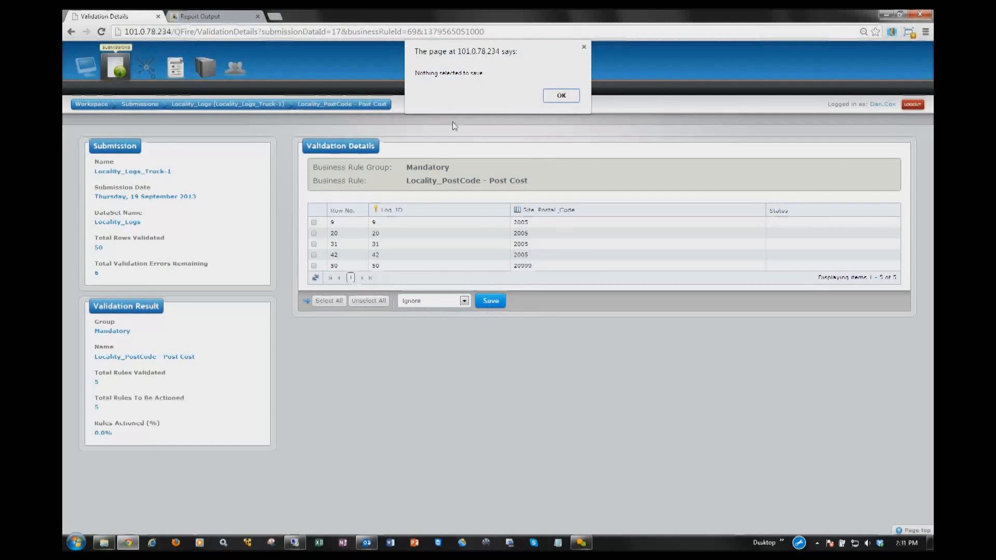
left_click(557, 97)
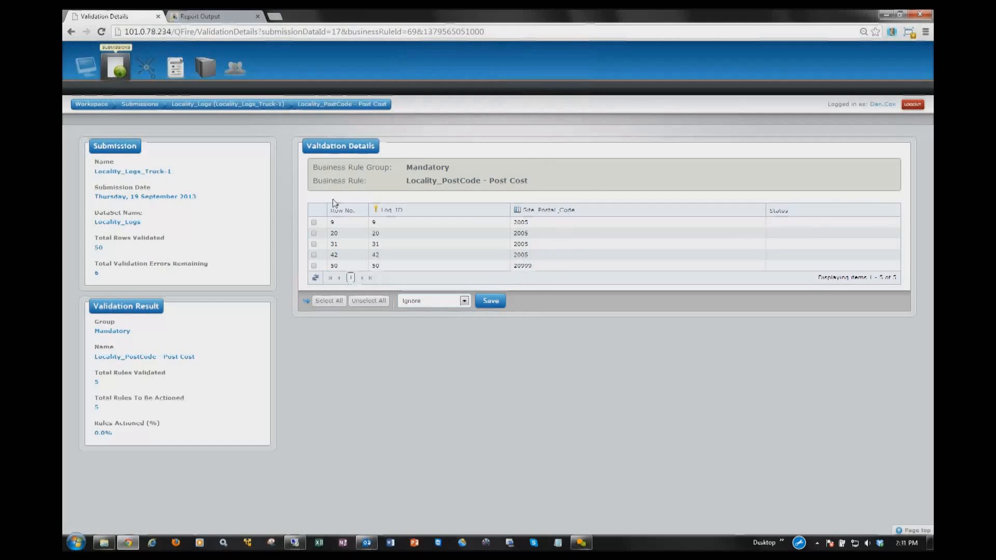
left_click(314, 233)
left_click(314, 245)
left_click(314, 255)
left_click(313, 266)
left_click(494, 301)
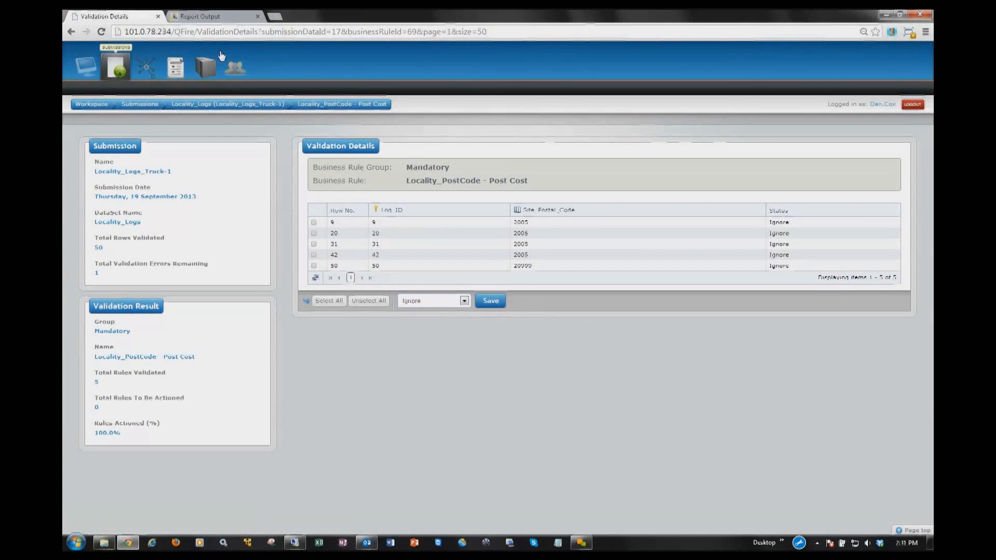
Step: Switch to Yellowfin, open the Locality Map report from the favorites, and examine its suburb table and the map around Sydney
left_click(214, 18)
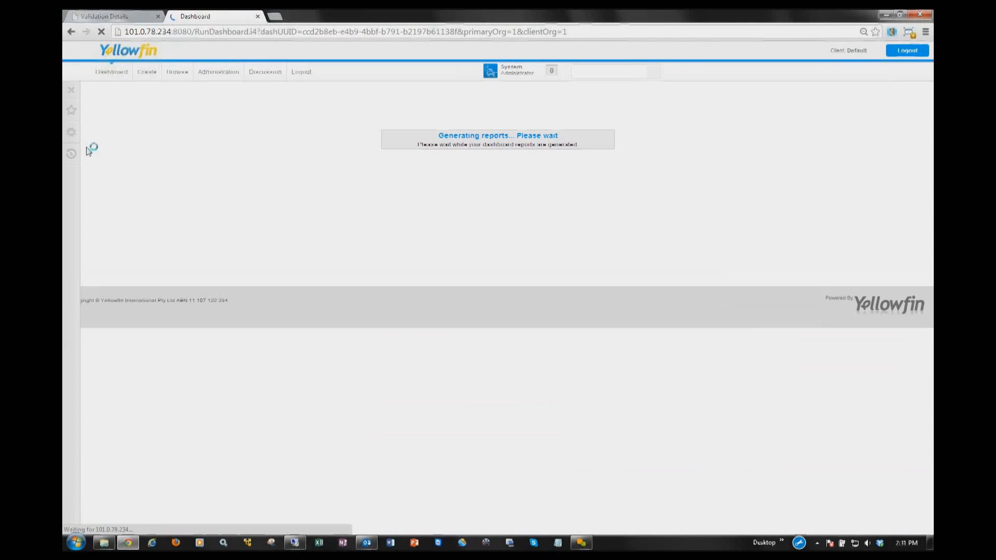
left_click(74, 112)
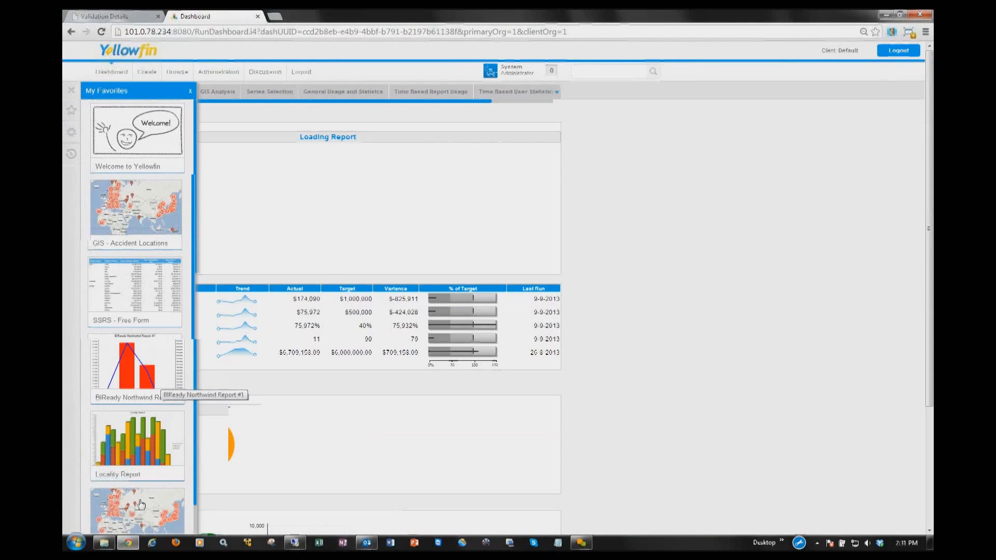
left_click(162, 383)
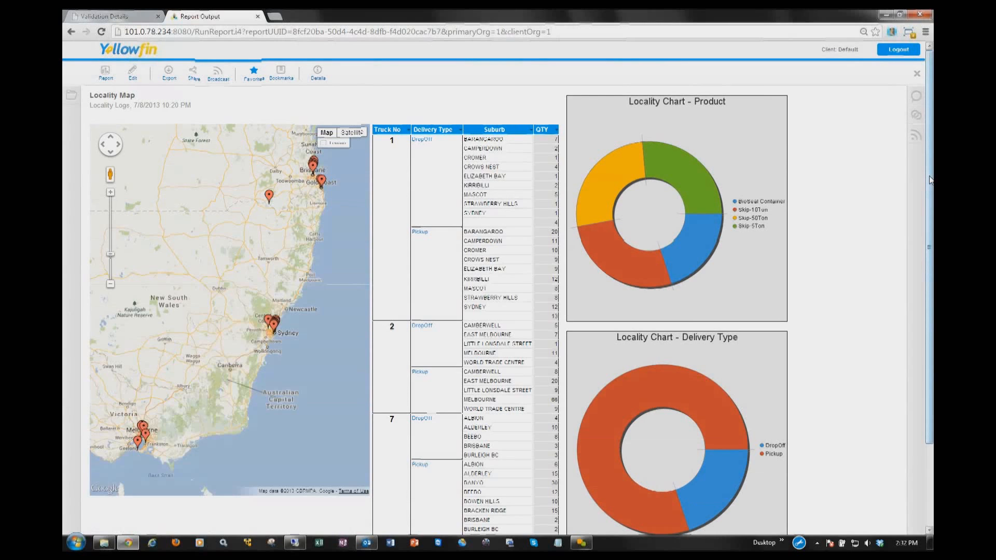
scroll(595, 152, "down", 2)
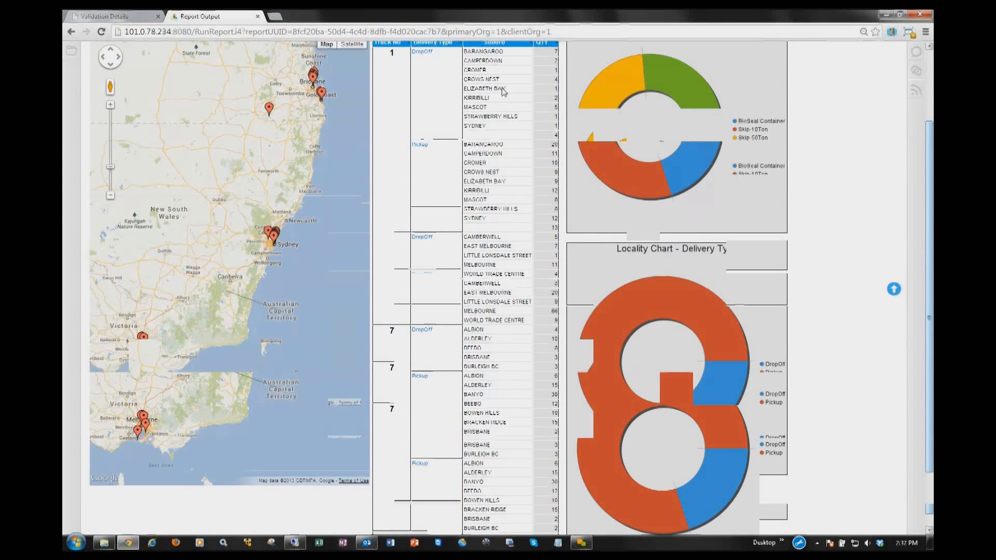
scroll(266, 254, "up", 1)
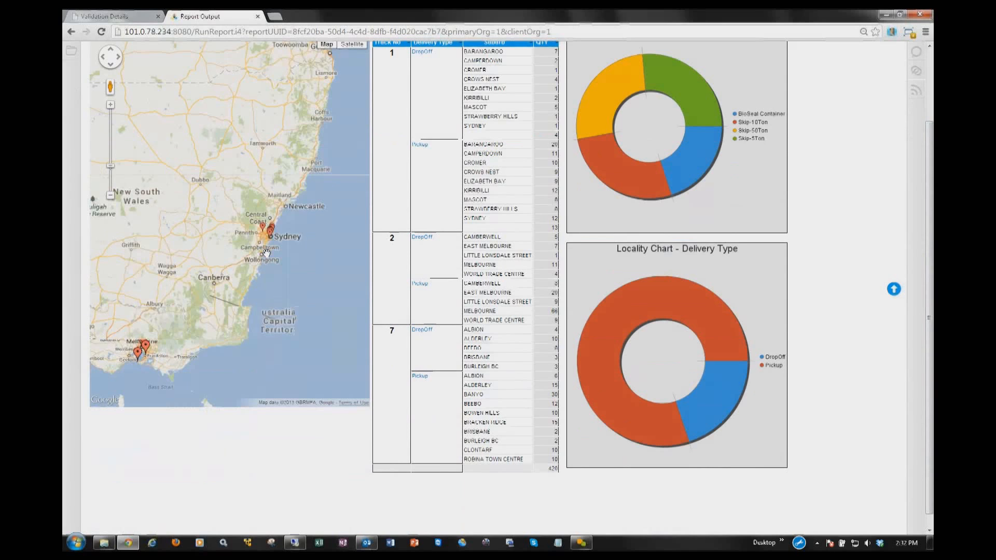
scroll(267, 253, "up", 1)
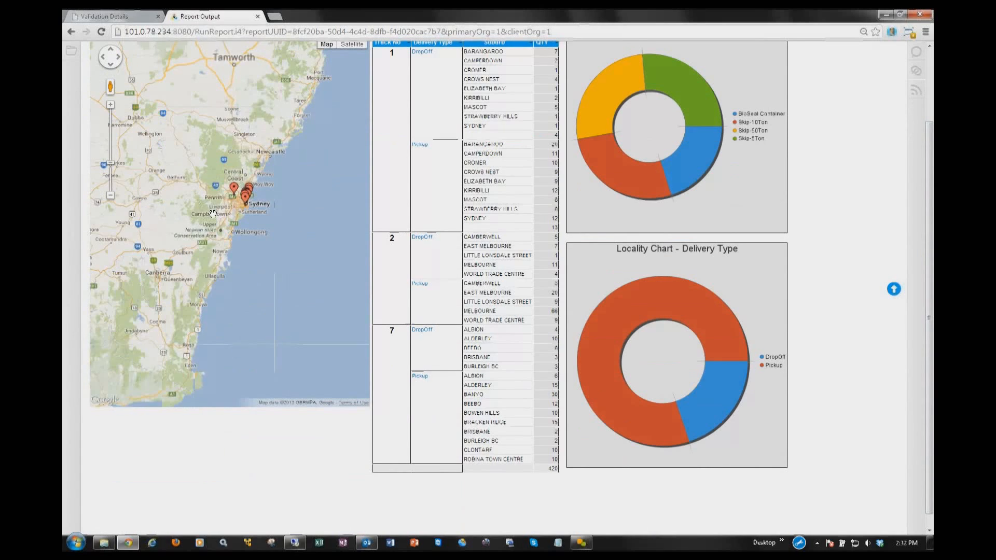
scroll(223, 215, "up", 1)
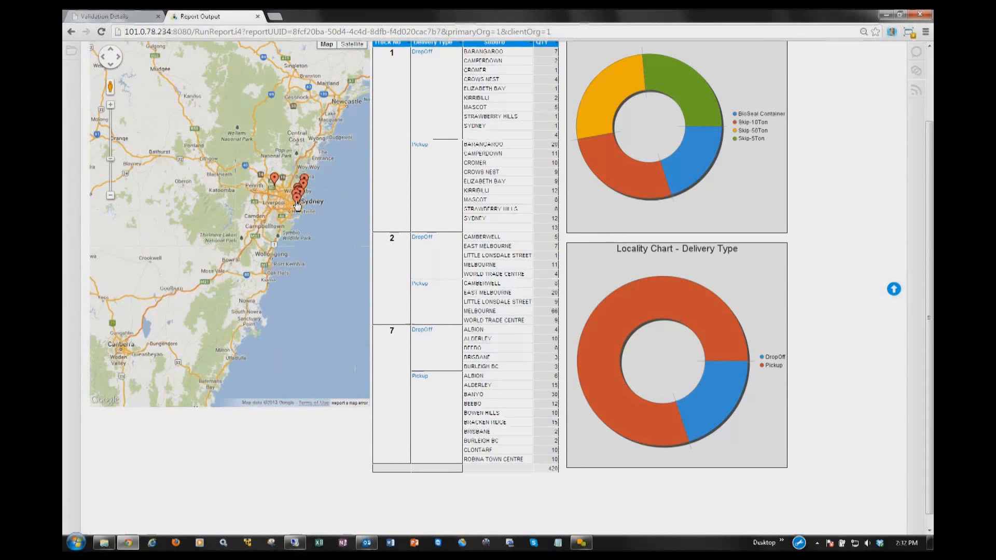
Step: Return to QFire and start a new reference data set in the data collection area
left_click(130, 16)
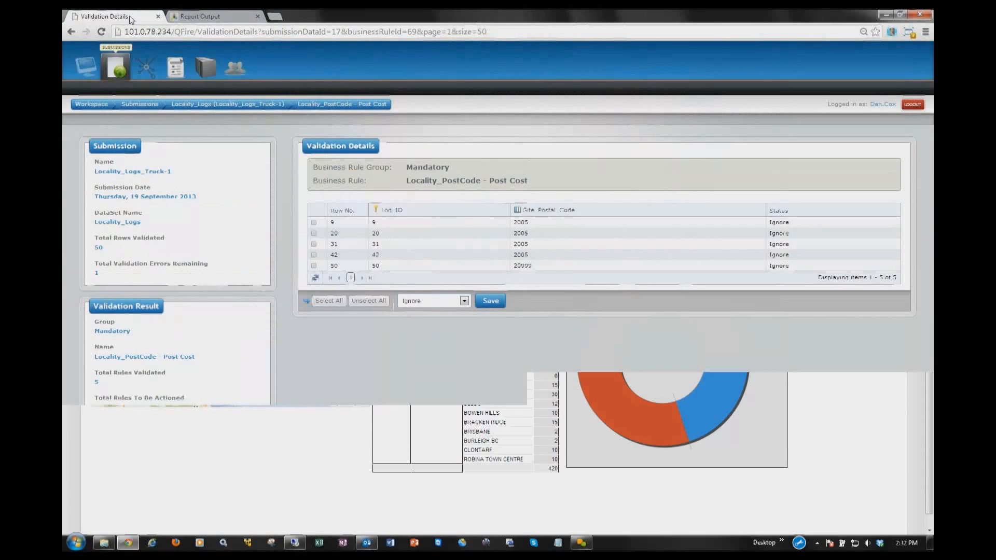
left_click(145, 72)
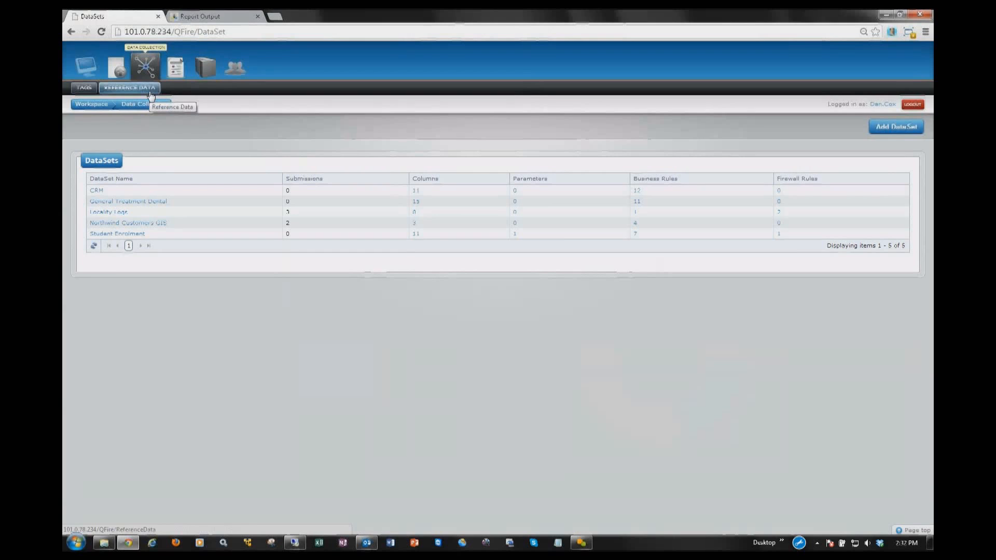
left_click(151, 95)
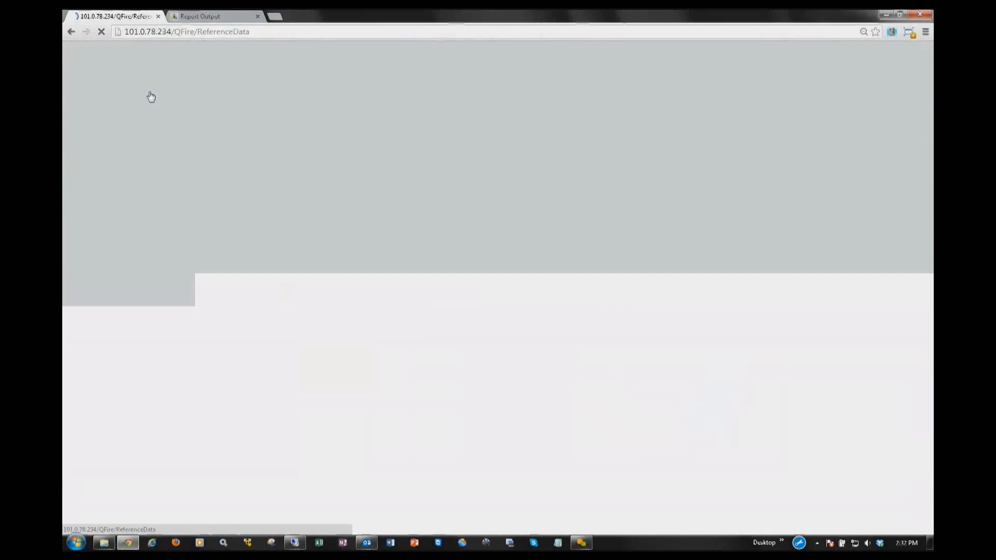
left_click(877, 127)
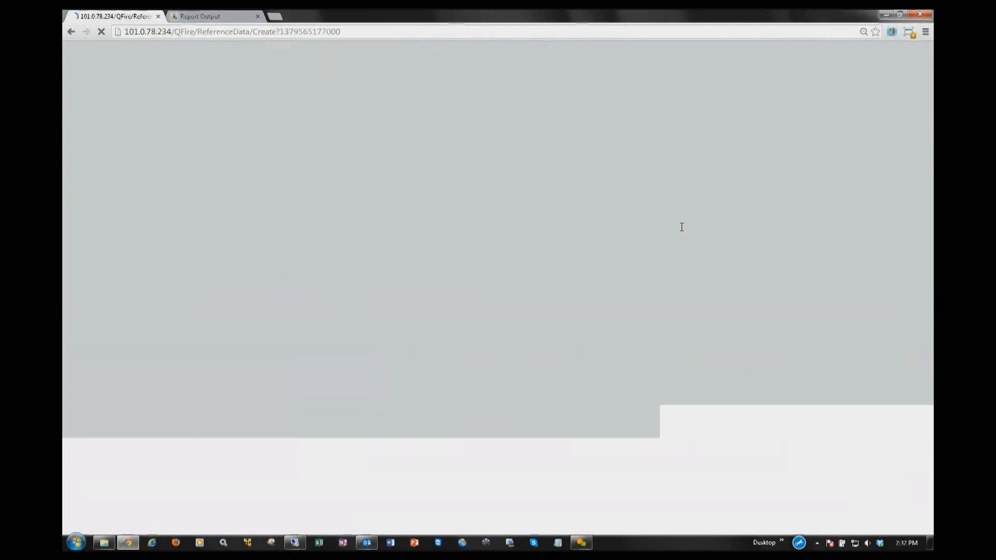
Step: Name the reference data Locality_Product, label it Locality Product, and enter Locality_Product as both short and long description
left_click(351, 196)
type("Locality_Product")
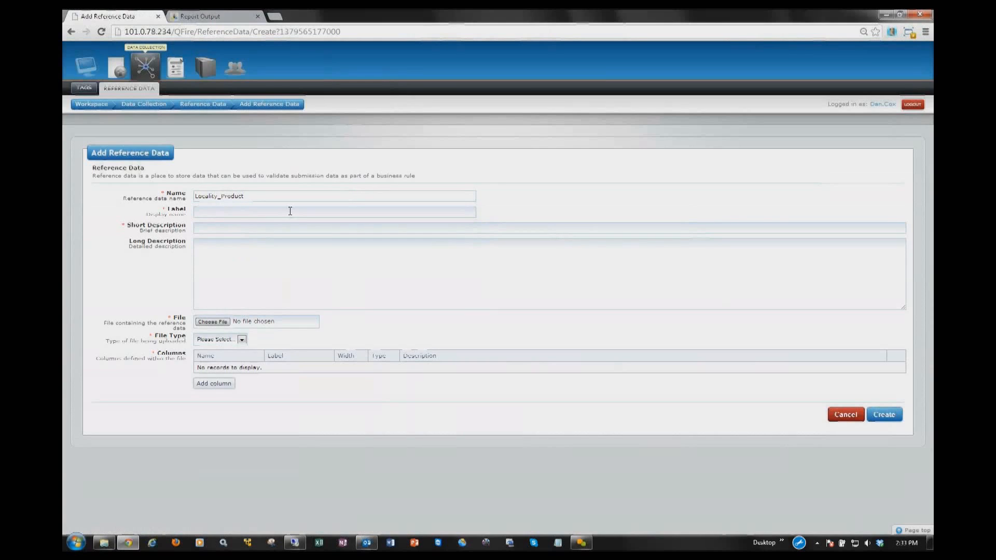
key("ctrl+a")
key("ctrl+c")
key("Tab")
key("ctrl+v")
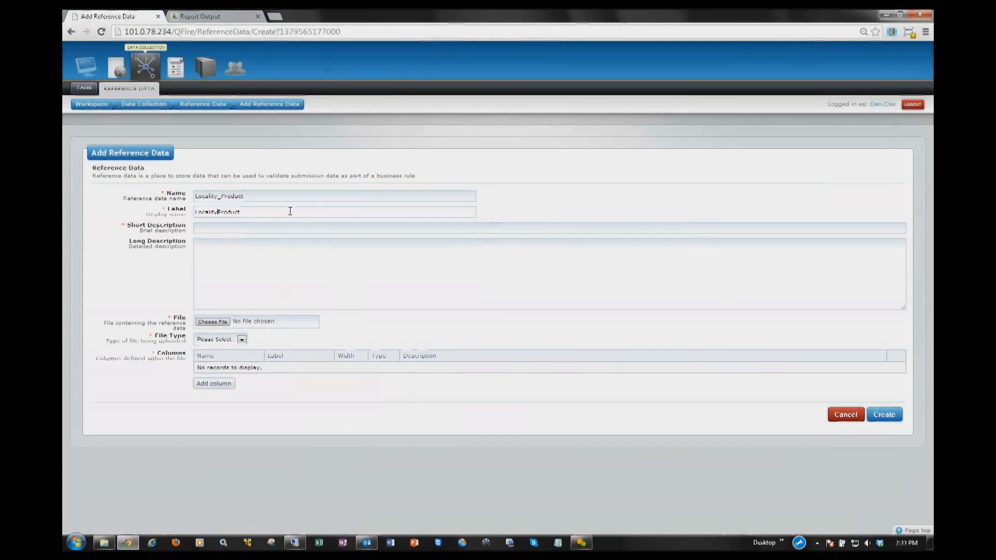
key("Tab")
key("ctrl+v")
key("Tab")
key("ctrl+v")
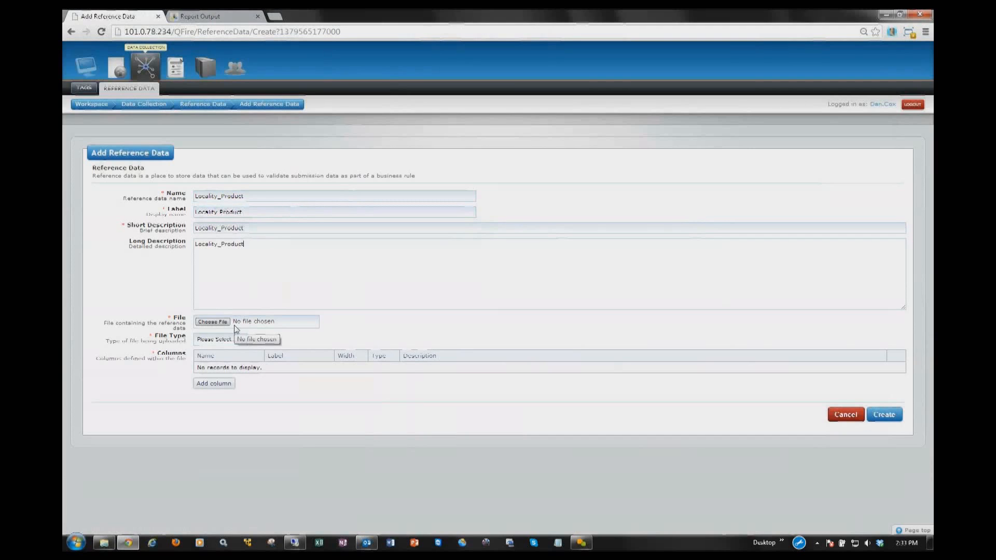
Step: Attach Product_Reference_List.csv from the Demonstrations folder as the reference data file and set its file type to CSV
left_click(220, 323)
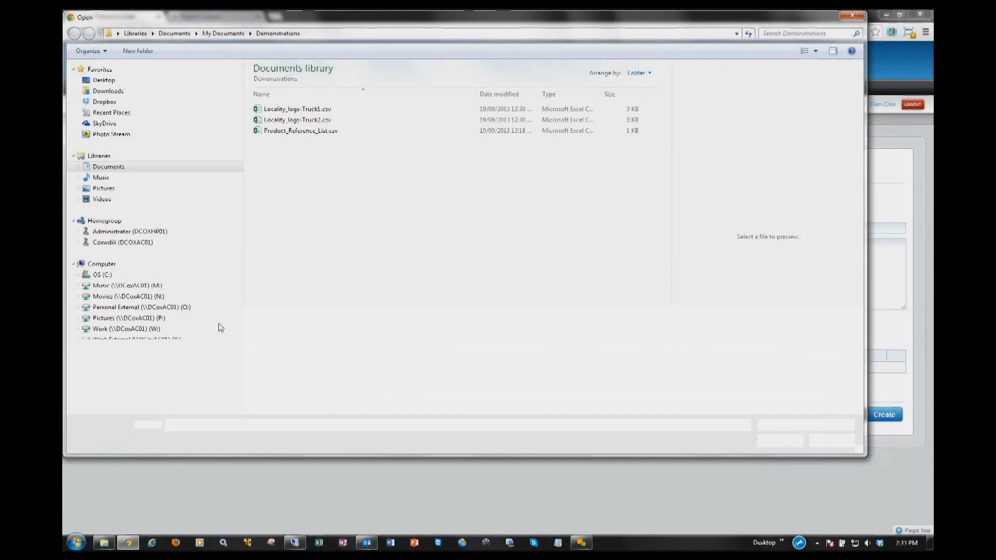
left_click(307, 132)
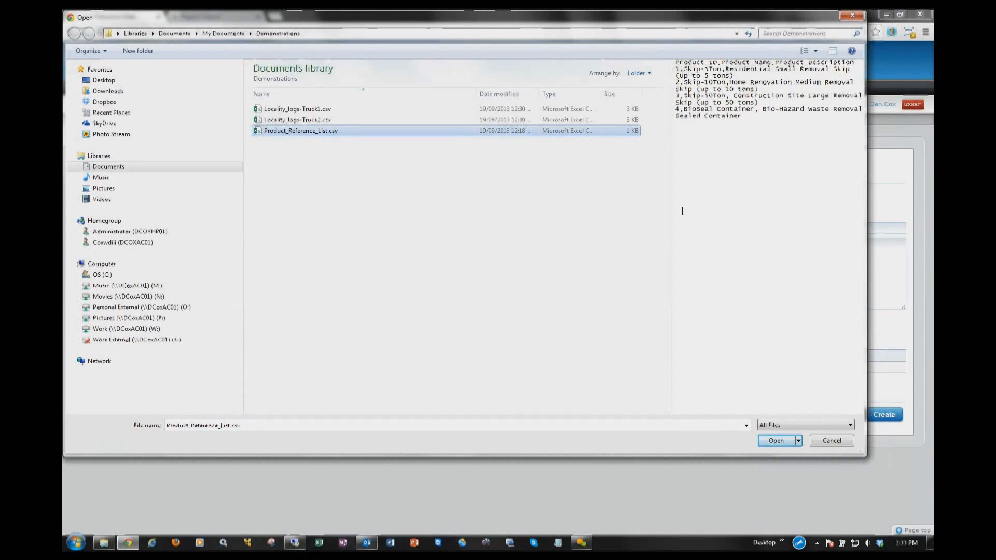
left_click_drag(670, 210, 487, 221)
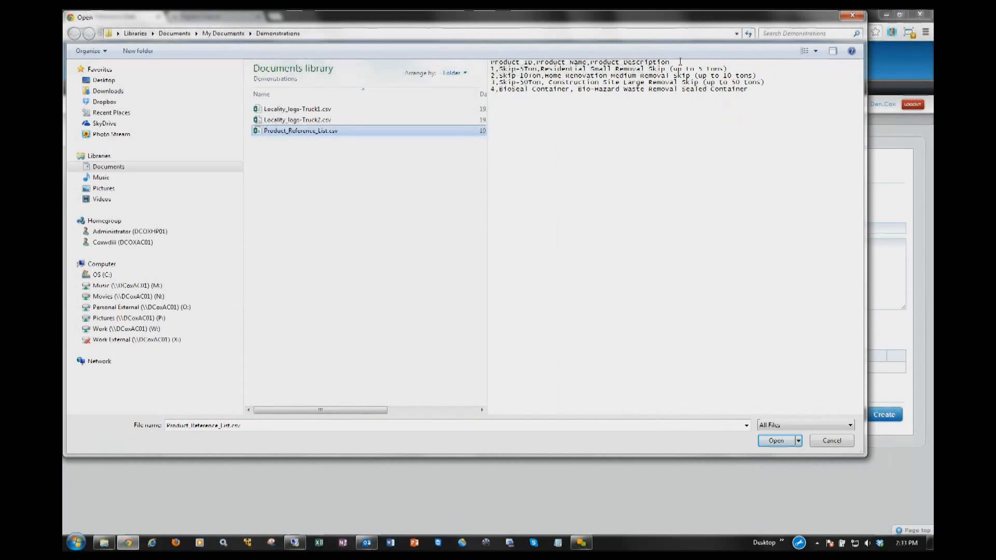
left_click(785, 445)
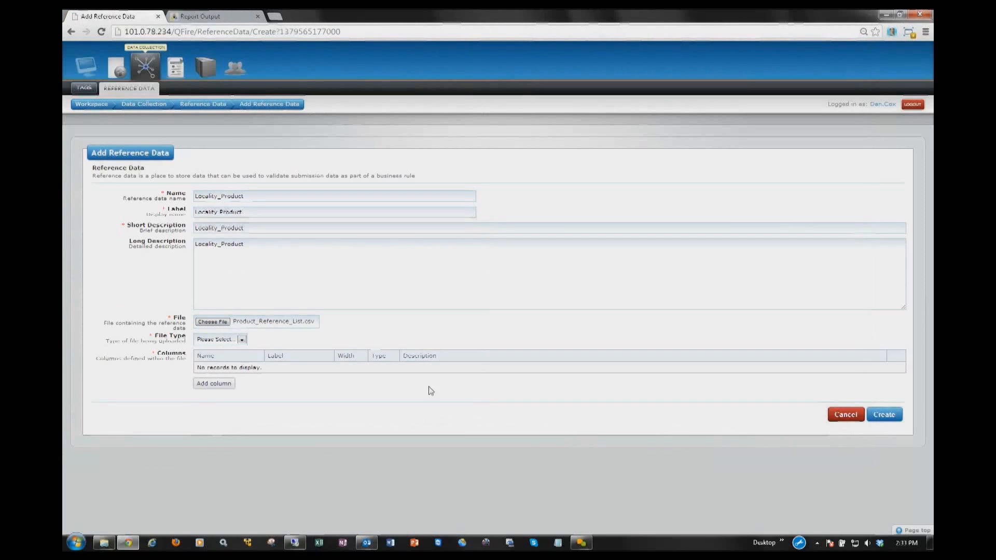
left_click(240, 341)
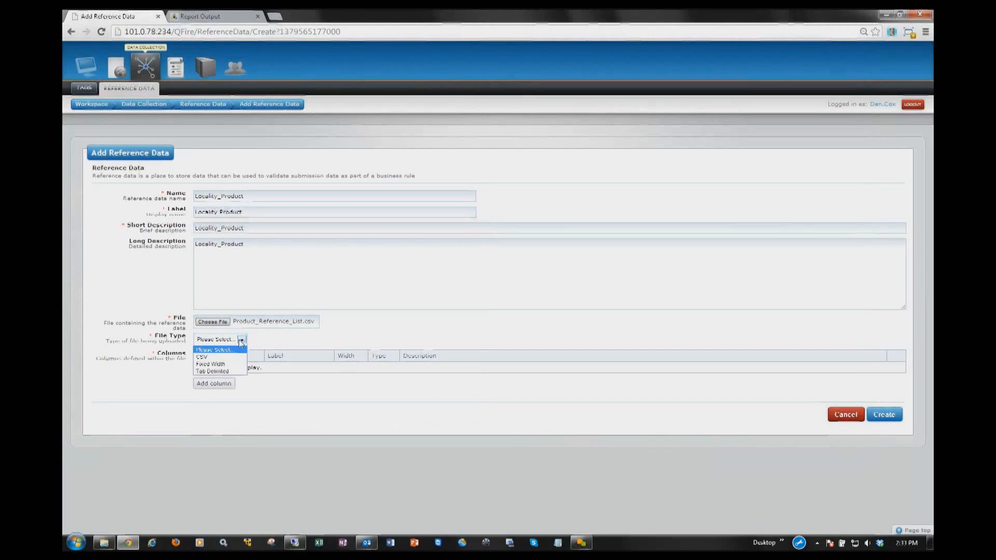
left_click(202, 357)
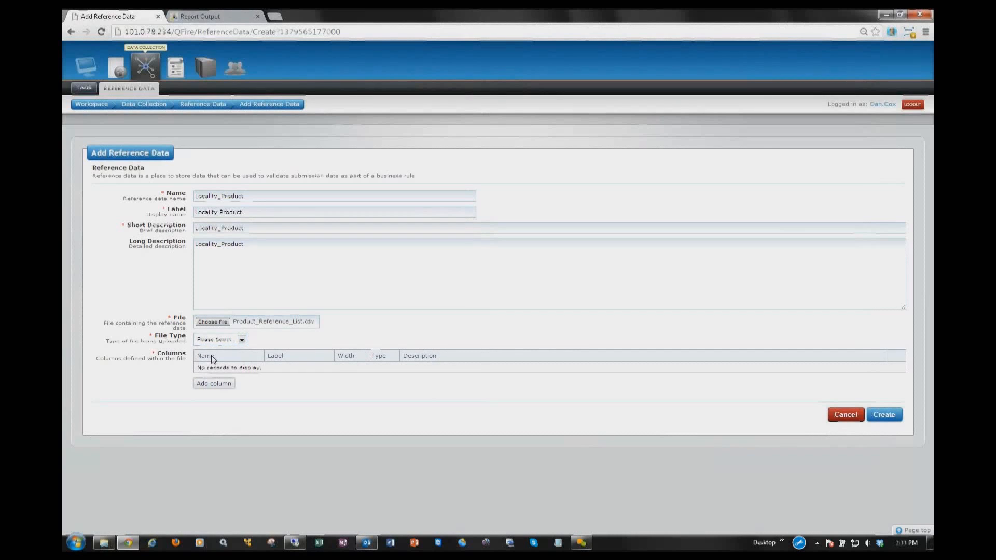
Step: Add a column named and labelled Product_ID with type Integer and width 1
left_click(221, 384)
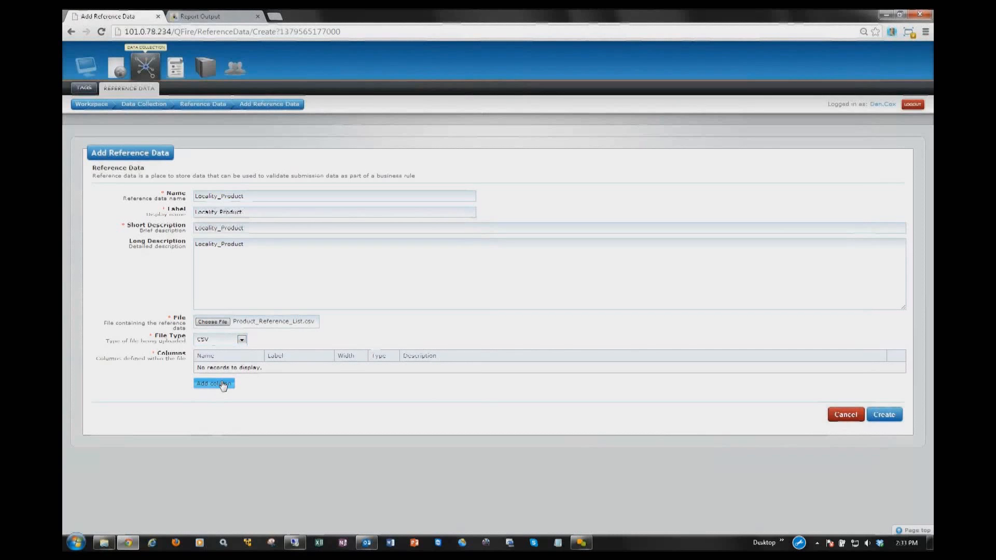
type("Product_ID")
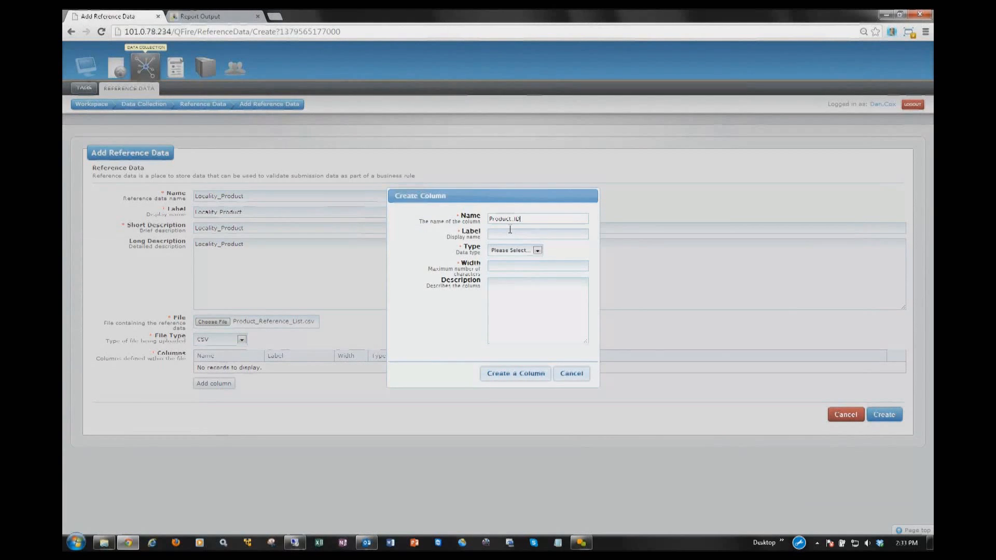
key("ctrl+a")
key("ctrl+c")
left_click(510, 230)
key("ctrl+v")
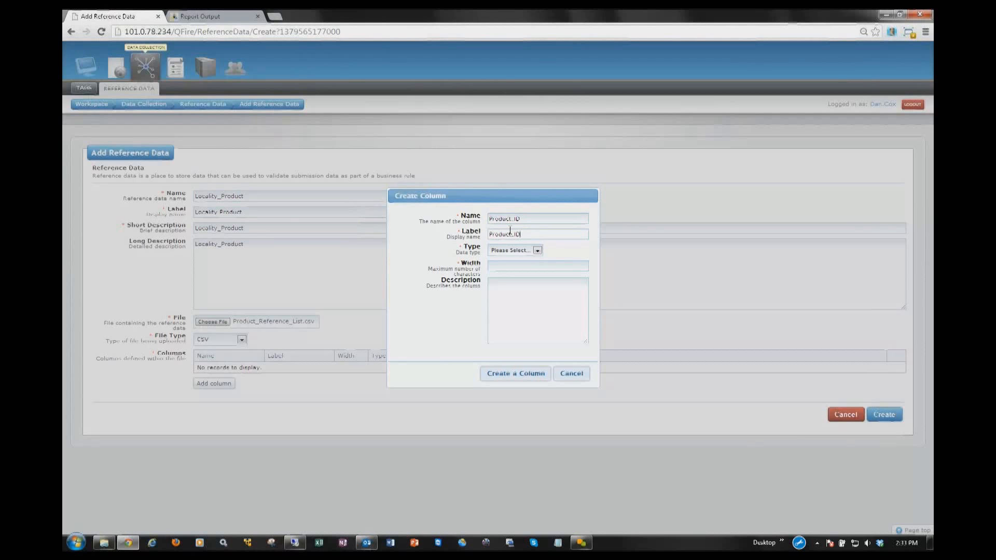
left_click(512, 251)
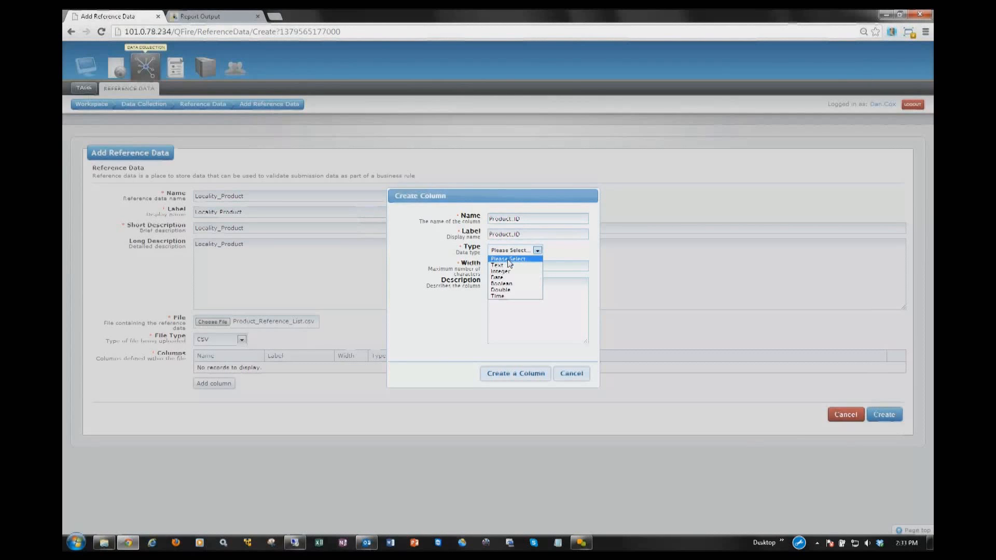
left_click(508, 270)
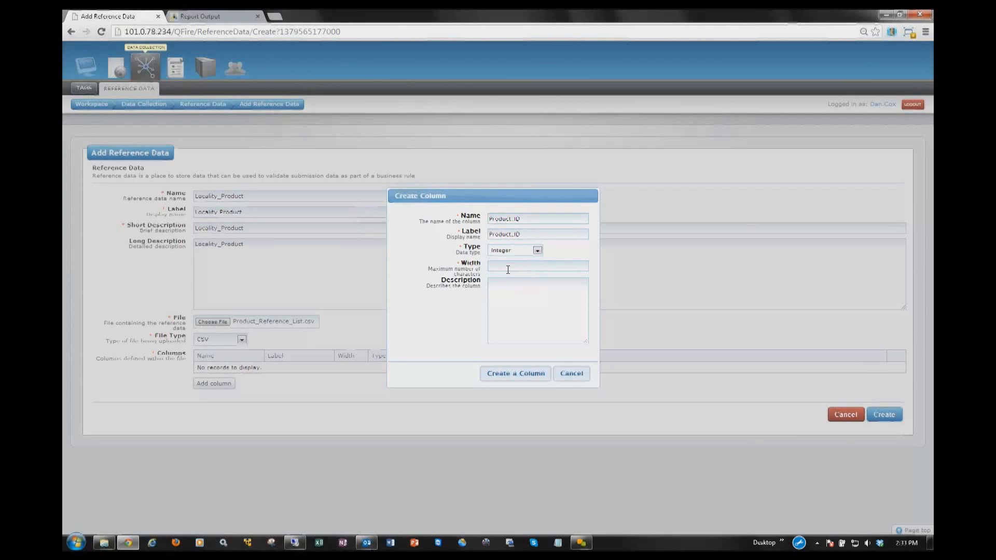
left_click(515, 373)
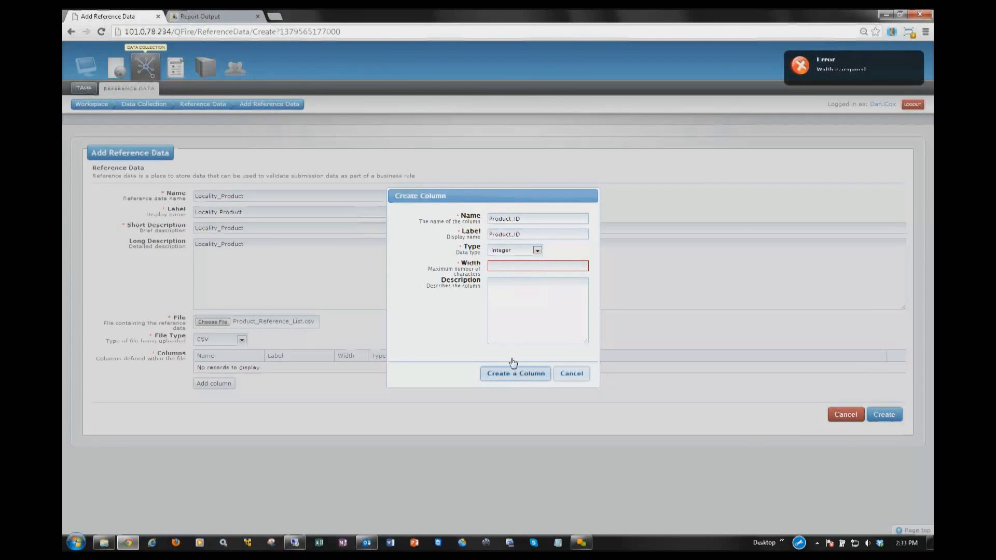
left_click(520, 269)
type("1")
left_click(510, 379)
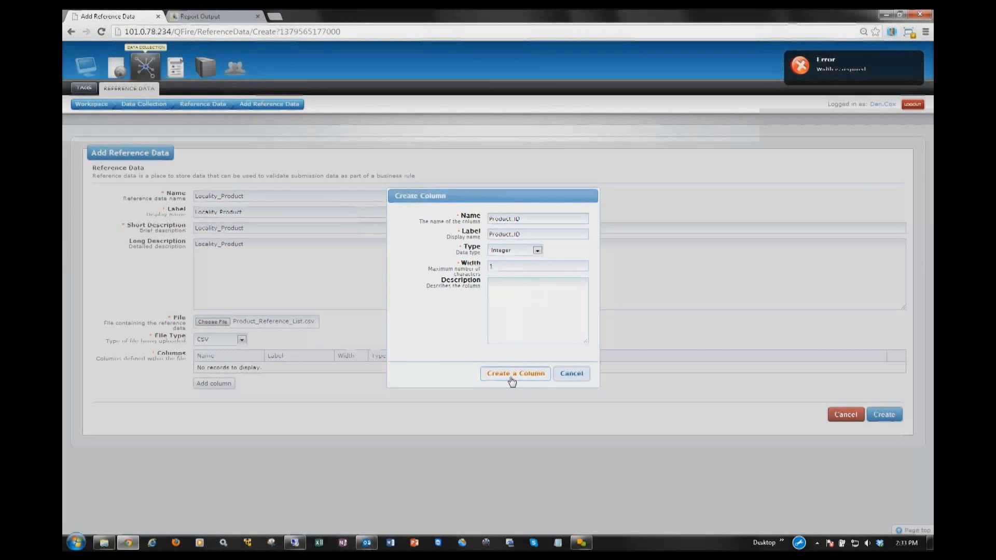
Step: Add a second column named and labelled Product_Name with type Text and width 50
left_click(215, 384)
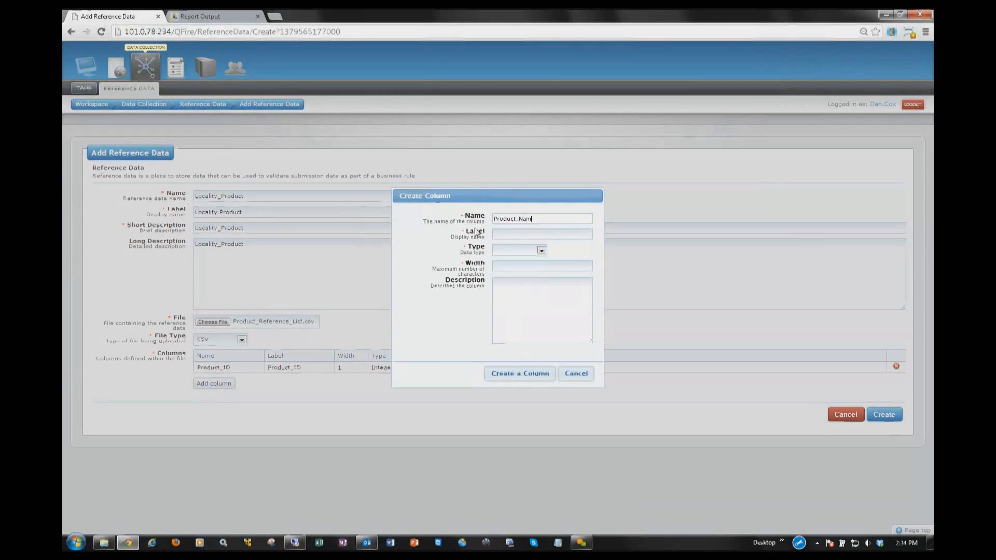
key("Tab")
key("ctrl+v")
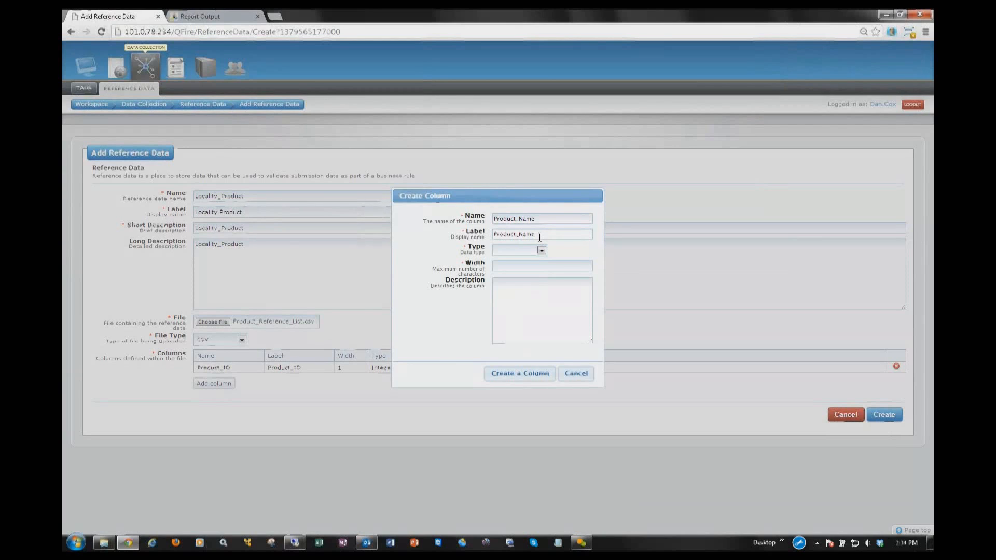
left_click(538, 251)
left_click(520, 268)
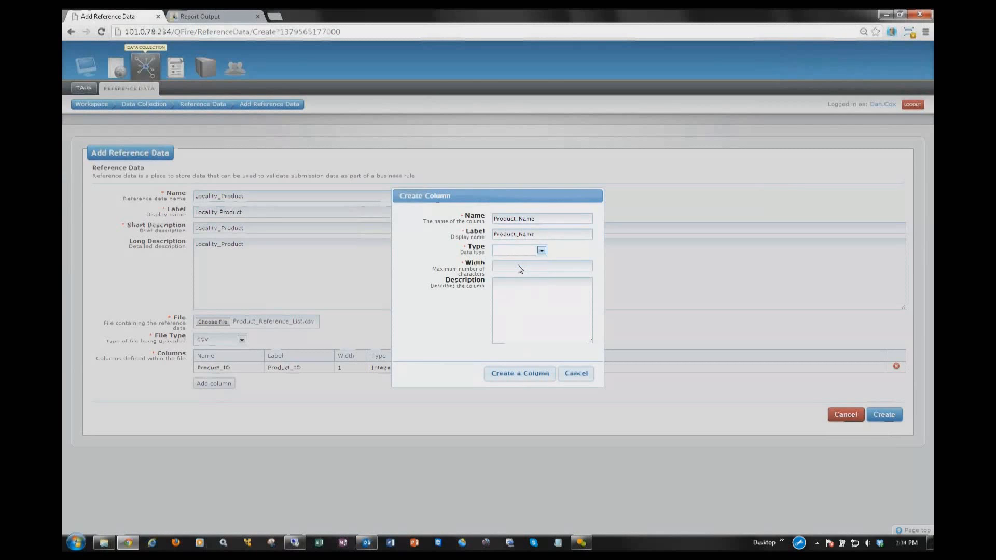
left_click(519, 265)
type("50")
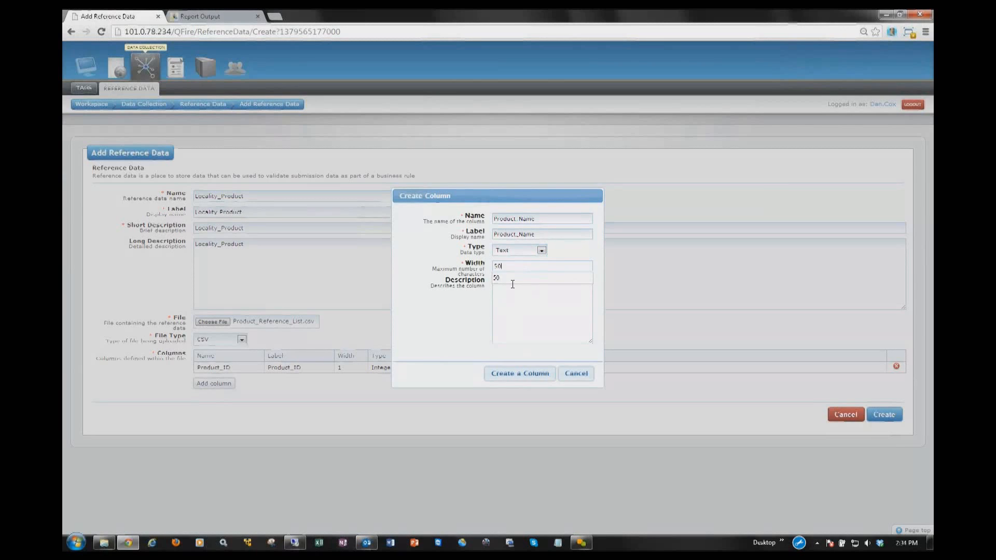
left_click(518, 377)
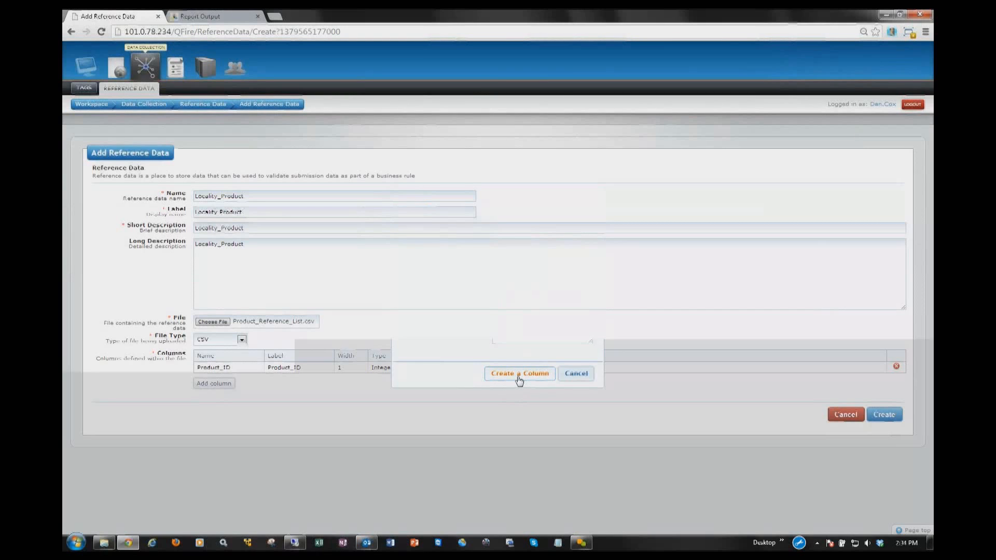
Step: Add a third column named and labelled Product_Description with type Text and width 255
left_click(212, 395)
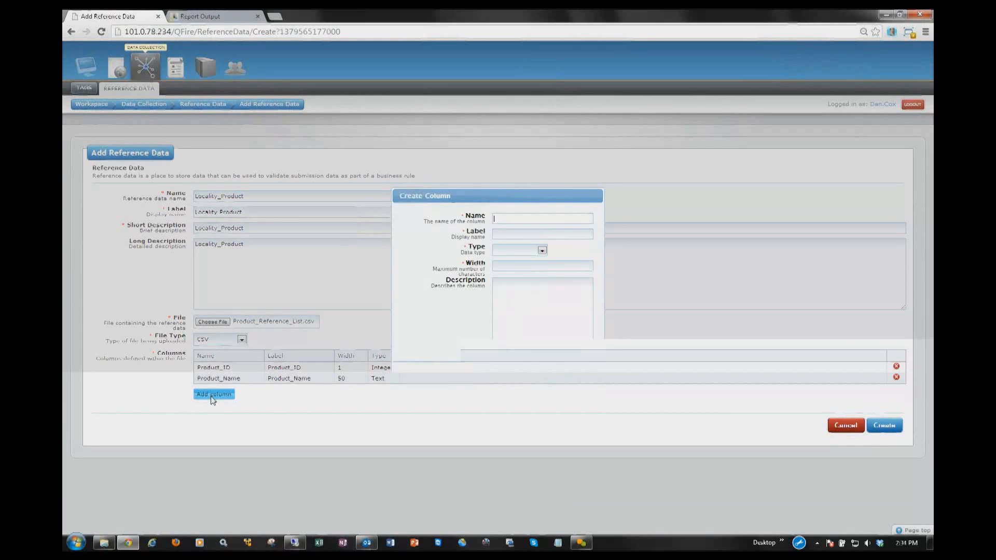
type("Product_Description")
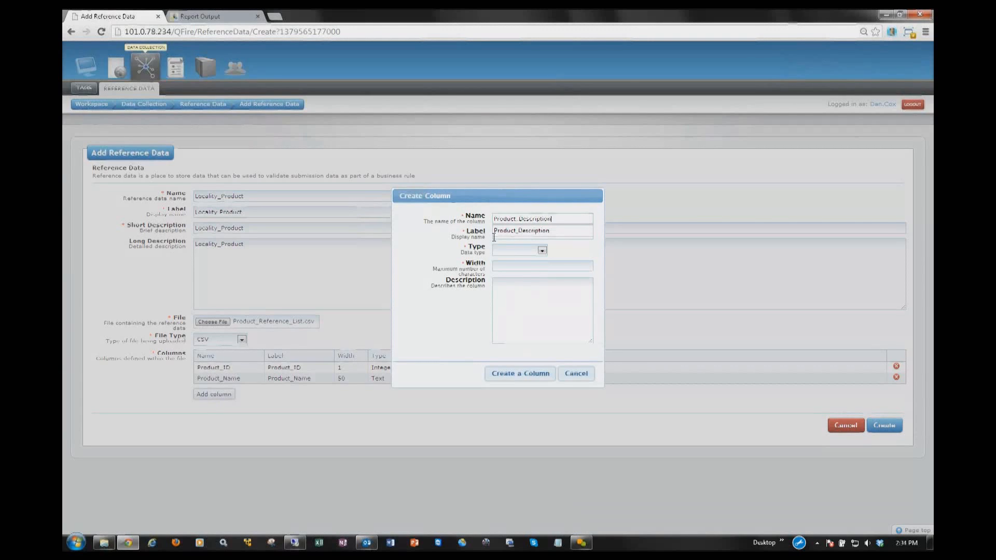
left_click(494, 237)
key("ctrl+v")
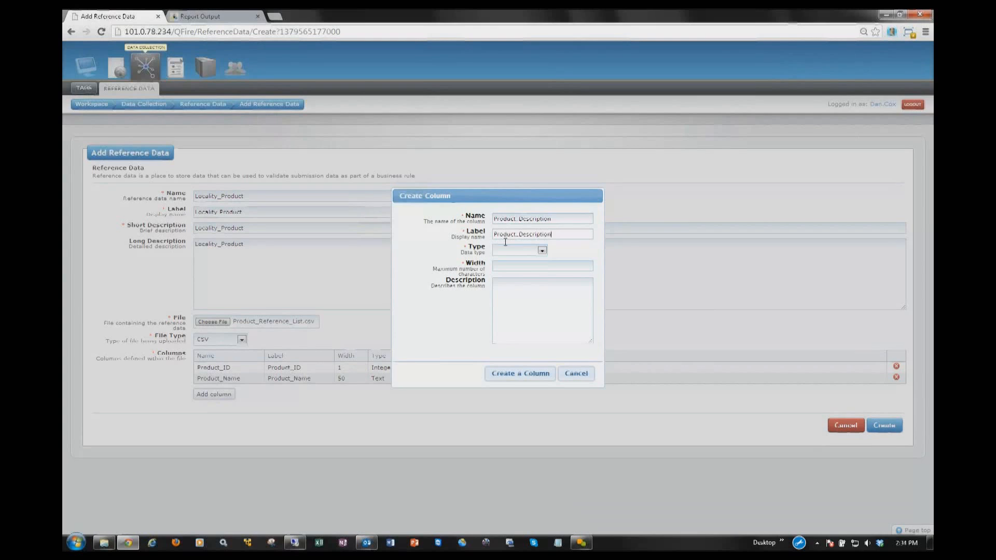
left_click(542, 251)
left_click(517, 268)
left_click(517, 266)
type("255")
left_click(507, 373)
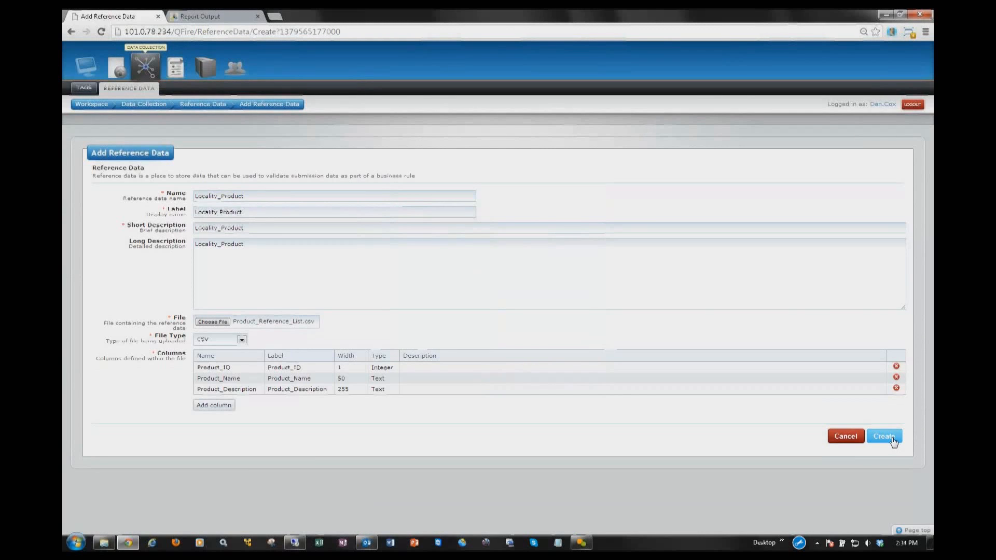
Step: Create the reference data set and open its Locality Product entry to review the loaded records
left_click(895, 441)
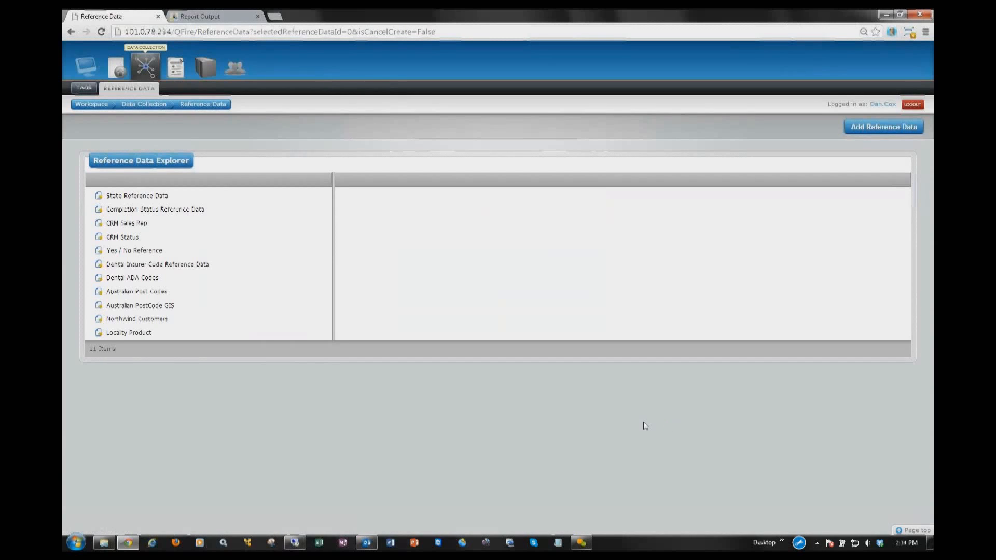
left_click(142, 335)
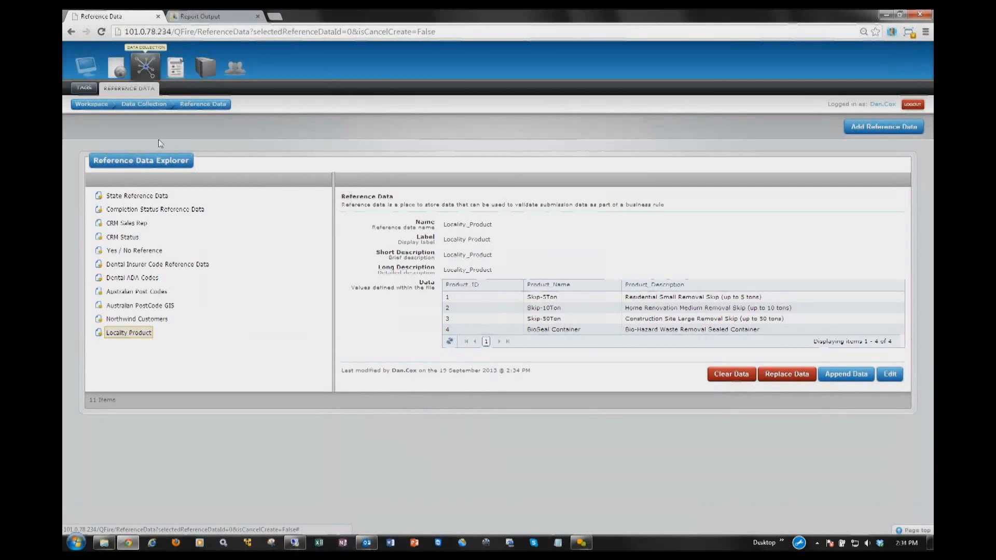
Step: Go to the business rules of the Locality Logs dataset and start a new business rule
left_click(150, 105)
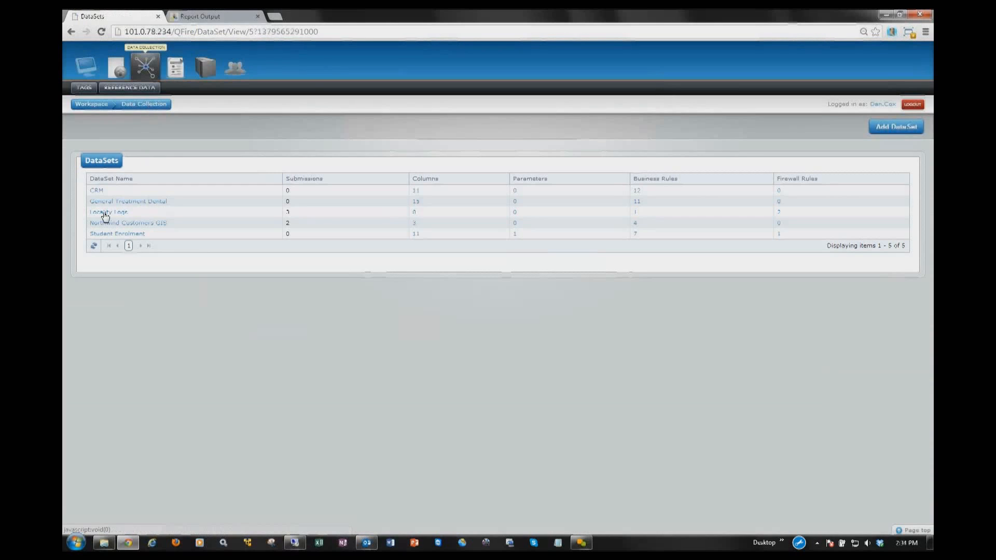
left_click(105, 214)
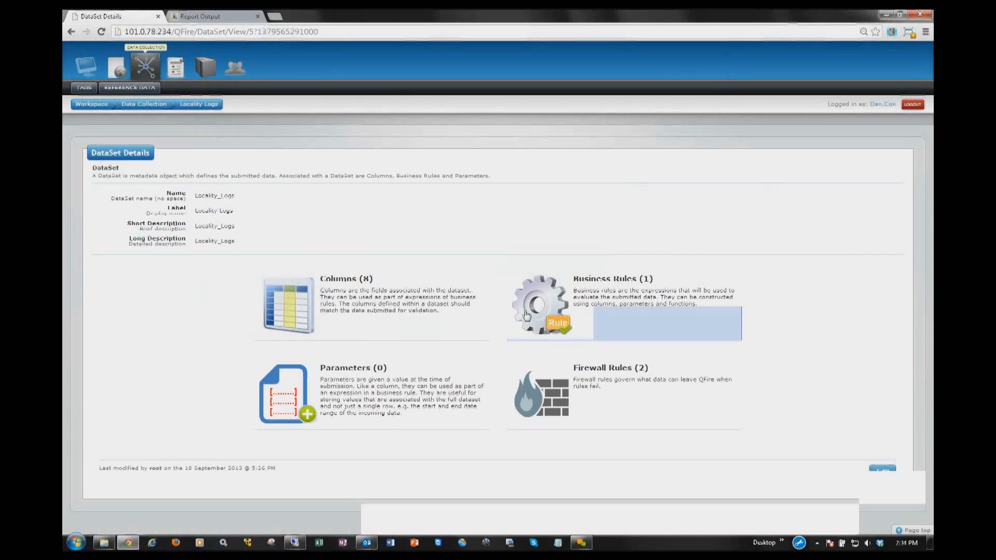
left_click(527, 315)
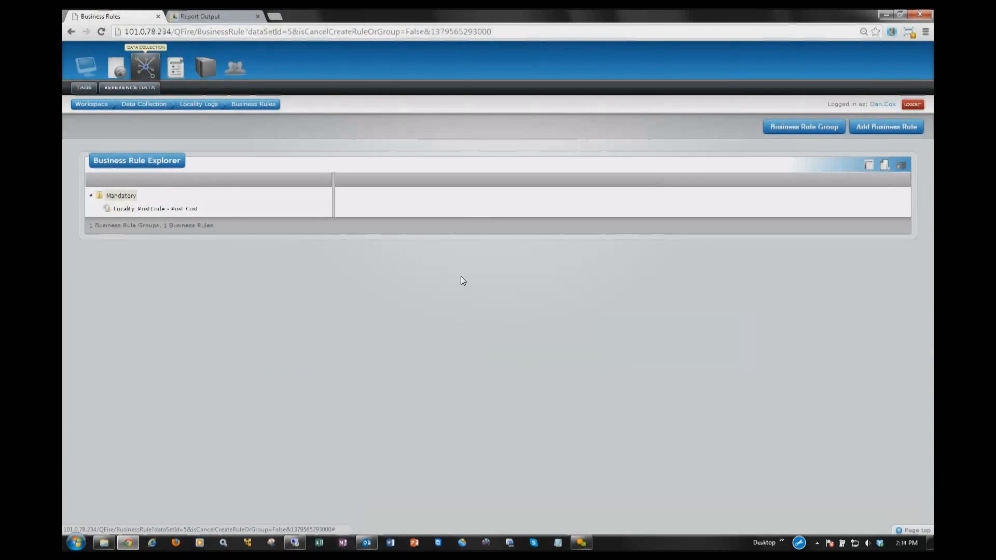
left_click(881, 127)
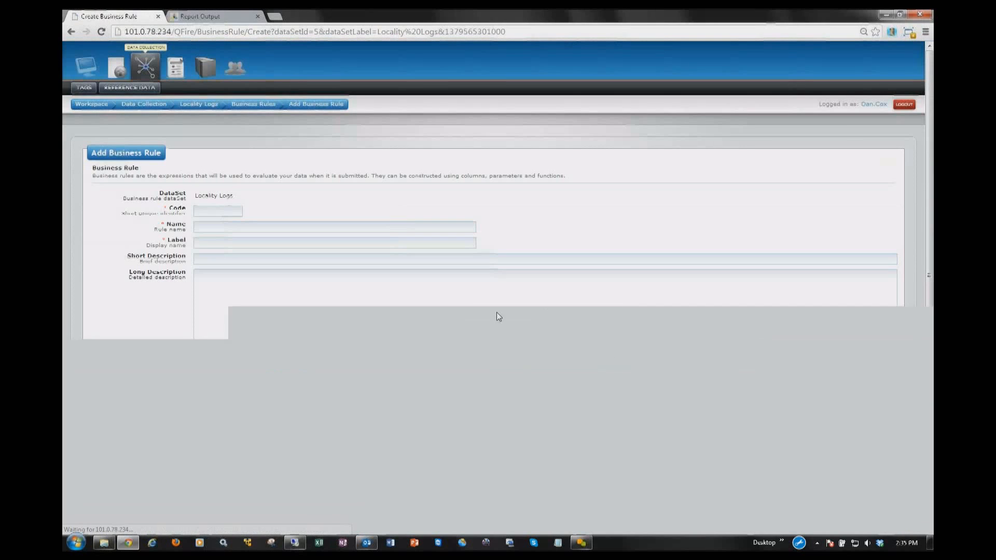
Step: Enter Locality_Products as the new rule's code, name, label, short description and long description
left_click(221, 212)
type("Locali")
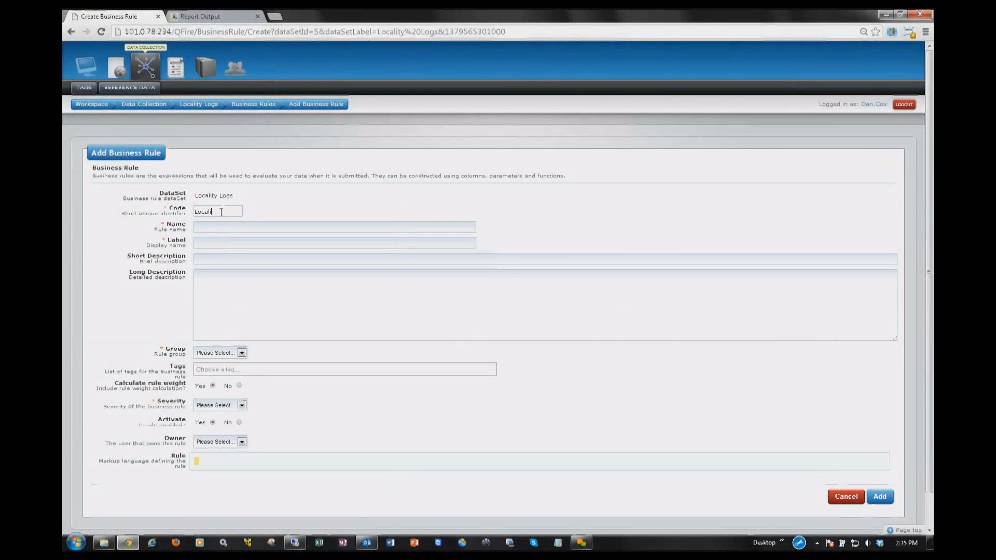
type("ty_Product")
key("ctrl+a")
key("Tab")
key("ctrl+v")
key("Tab")
key("ctrl+v")
key("Tab")
key("ctrl+v")
key("Tab")
key("ctrl+v")
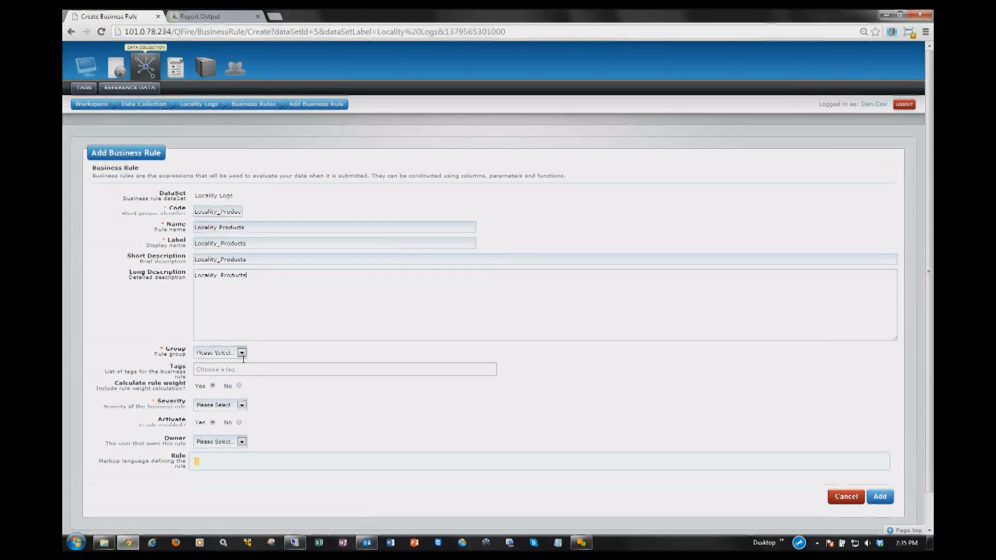
Step: Assign the rule to the Mandatory group, set its severity to High, and select its owner
left_click(241, 353)
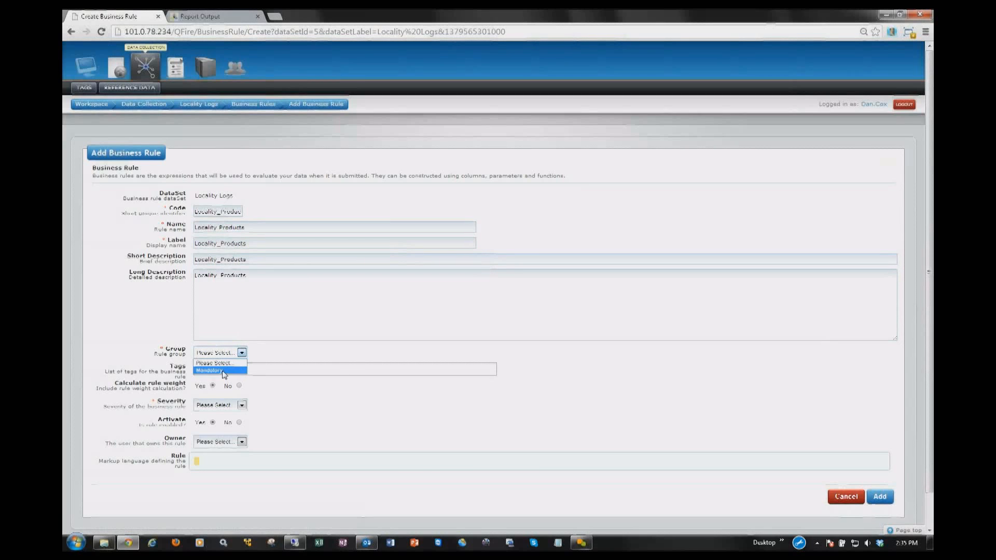
left_click(223, 371)
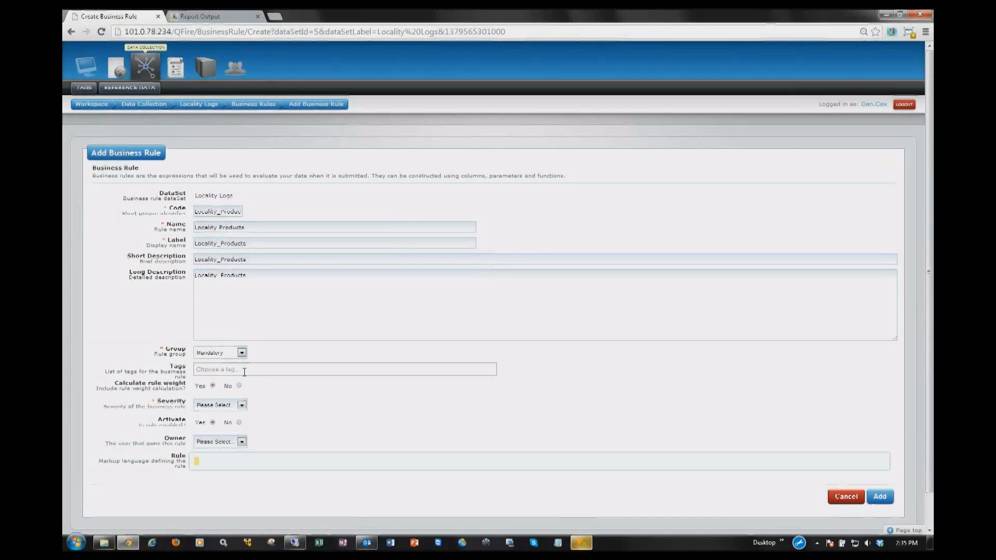
left_click(240, 405)
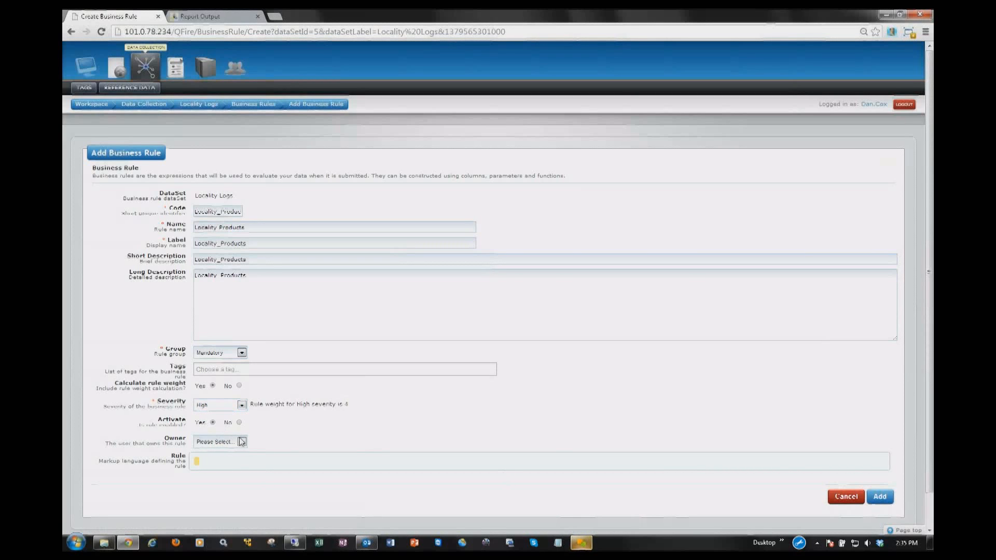
left_click(241, 442)
left_click(224, 468)
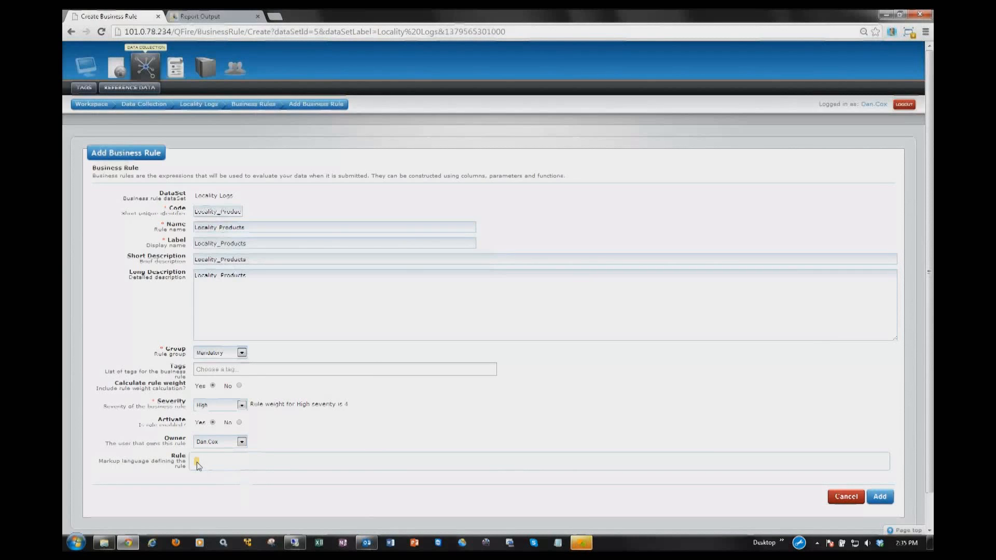
Step: Build the rule expression "Locality_Product.Product_Name contains Product" and add the business rule
left_click(198, 466)
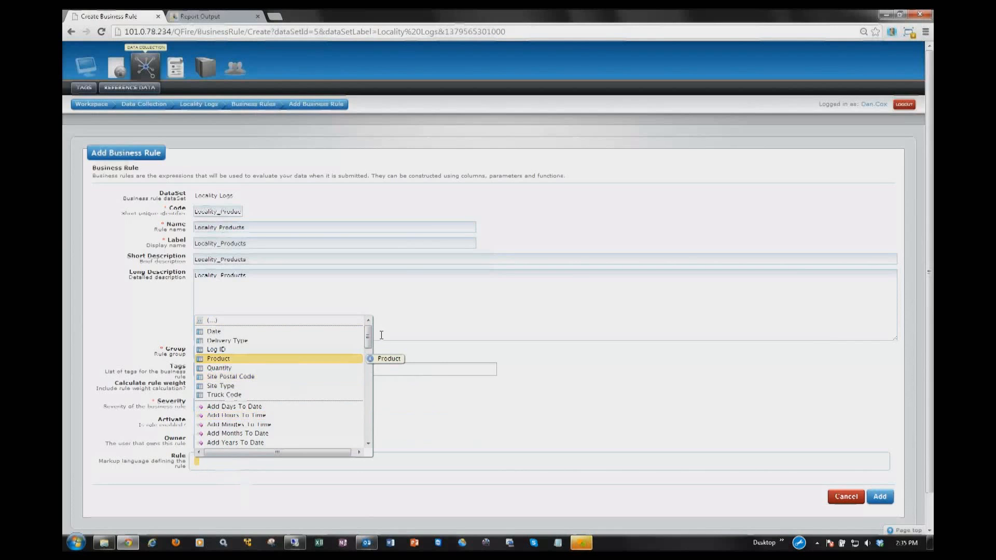
left_click_drag(368, 336, 369, 424)
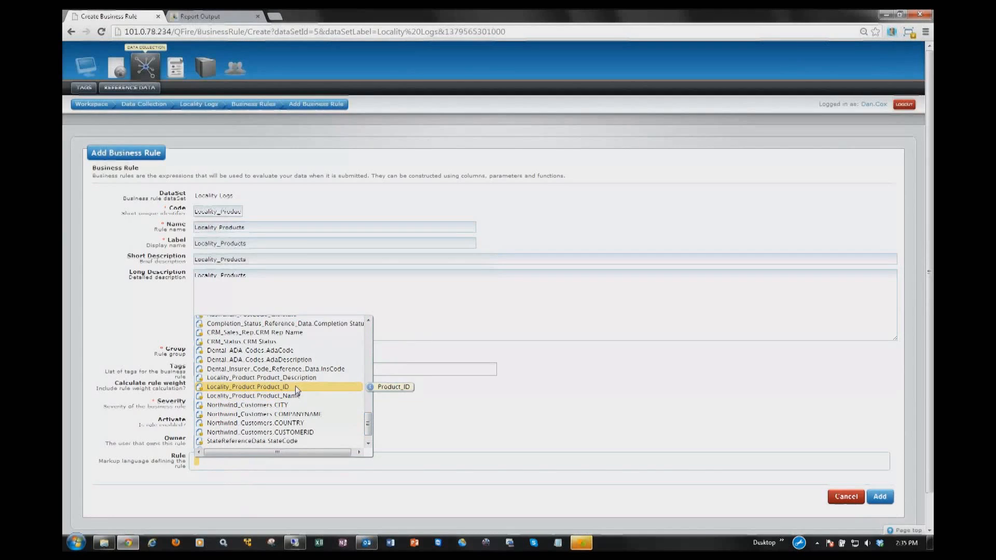
left_click(296, 396)
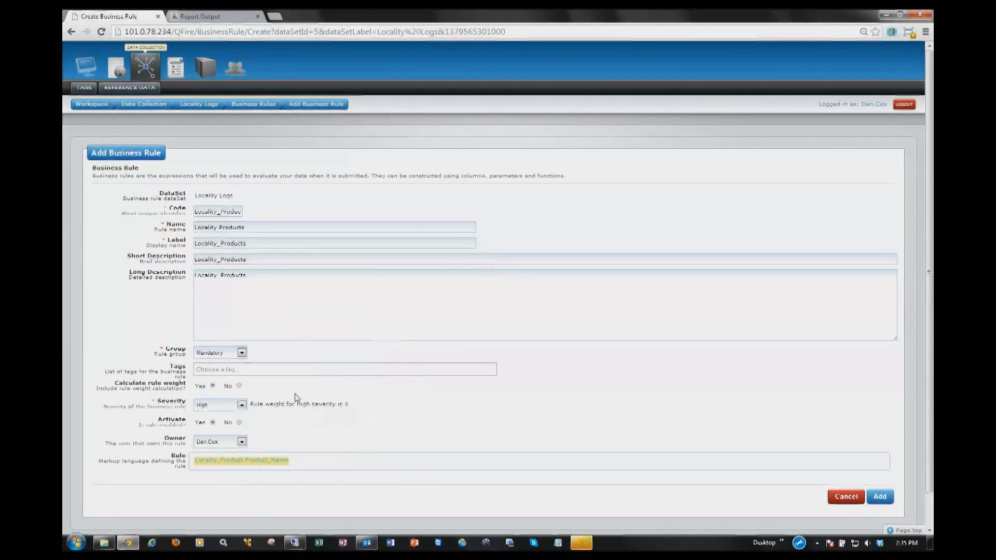
left_click(286, 462)
left_click(277, 472)
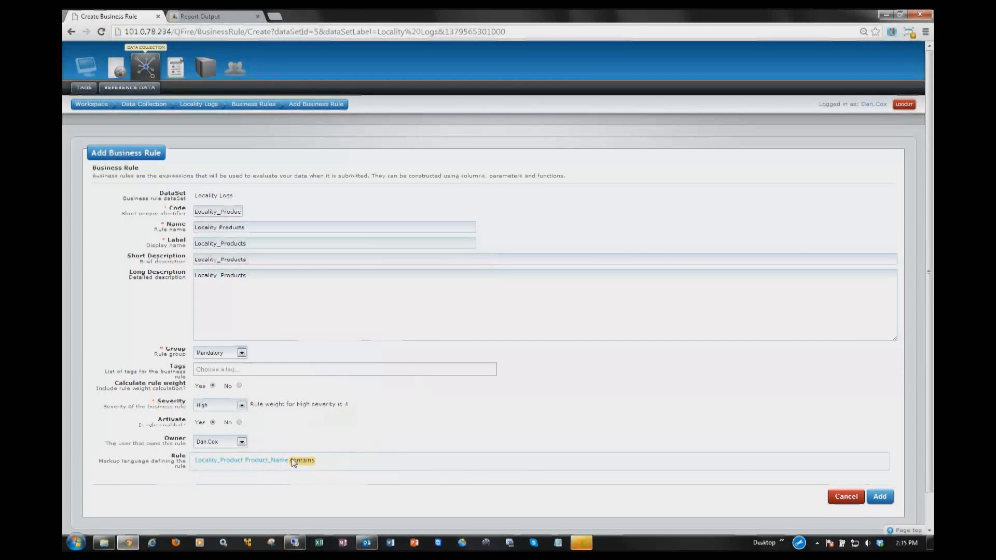
left_click(313, 463)
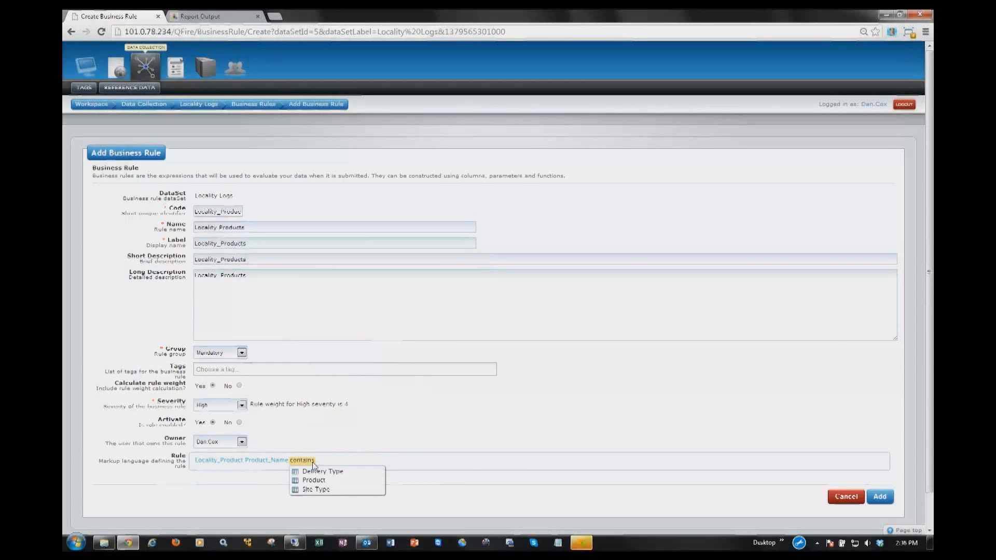
left_click(337, 480)
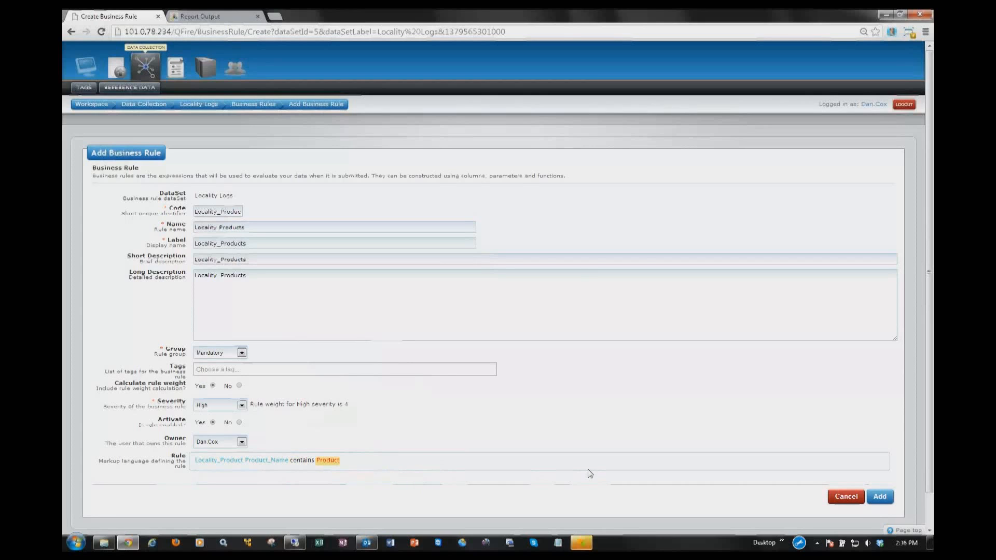
left_click(880, 496)
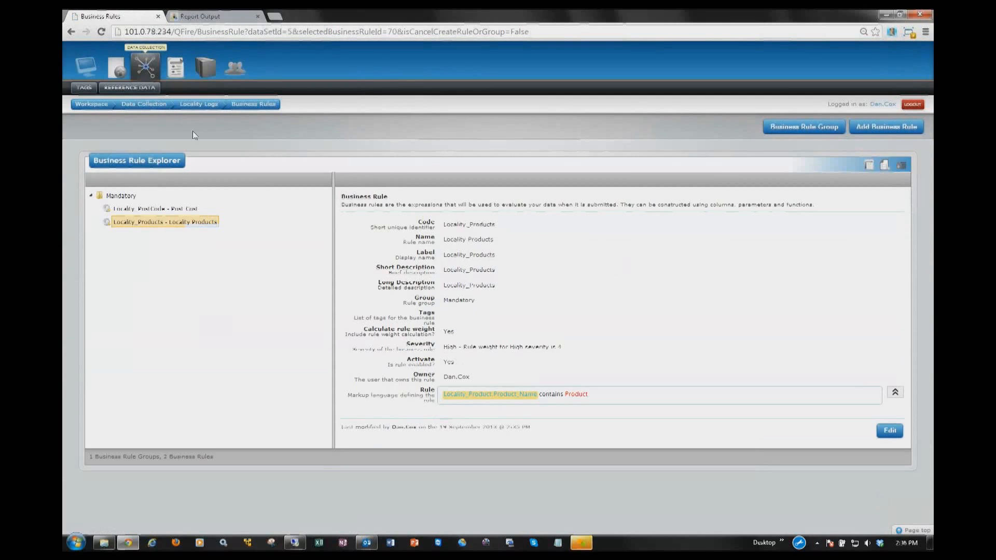
Step: Add a firewall rule named Locality_Products to the Locality Logs dataset, with High severity and failing the entire row
left_click(200, 105)
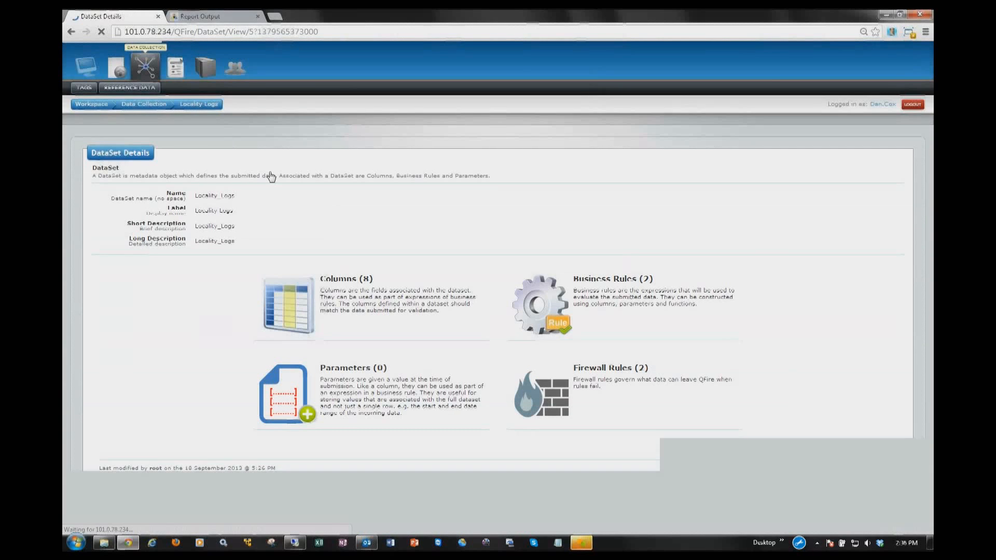
left_click(545, 397)
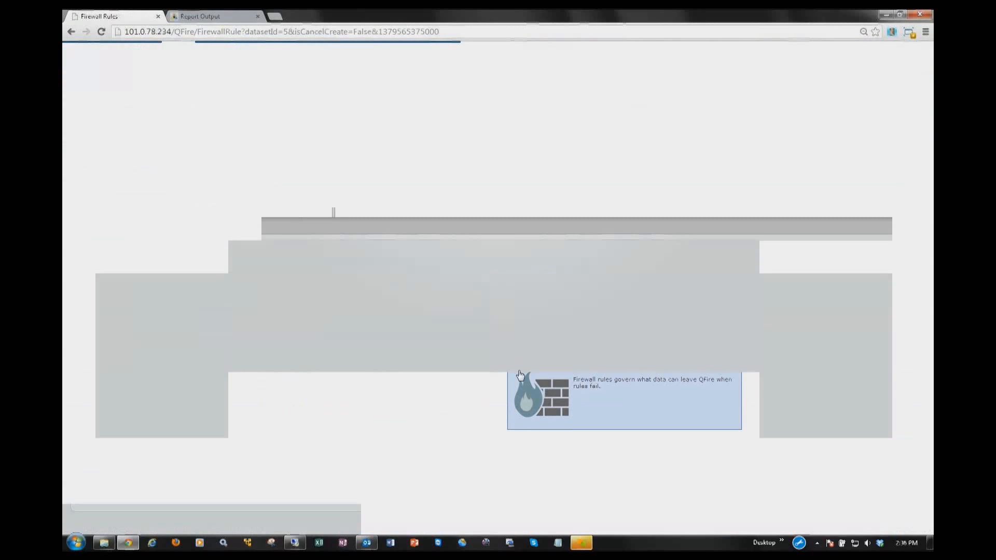
left_click(892, 128)
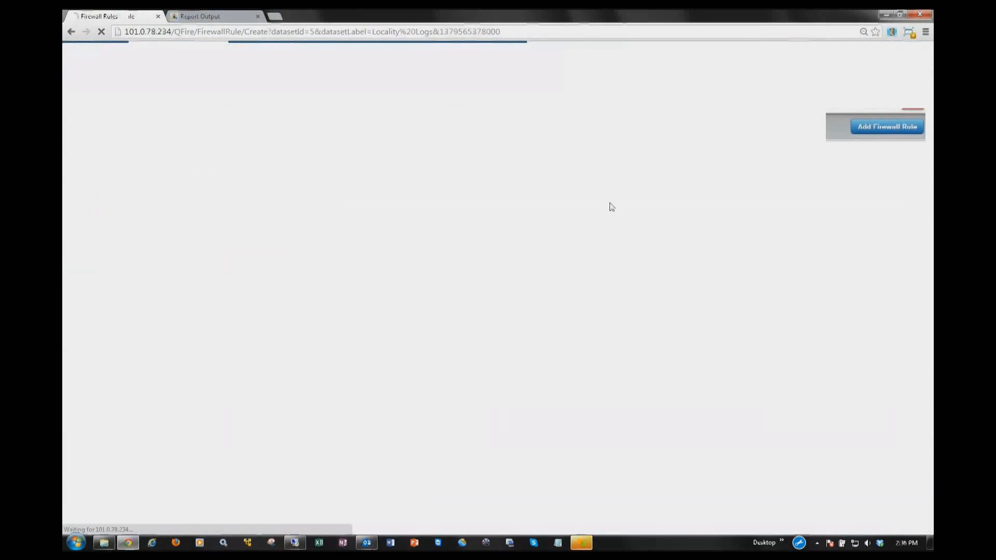
type("Locality_Products")
left_click(242, 189)
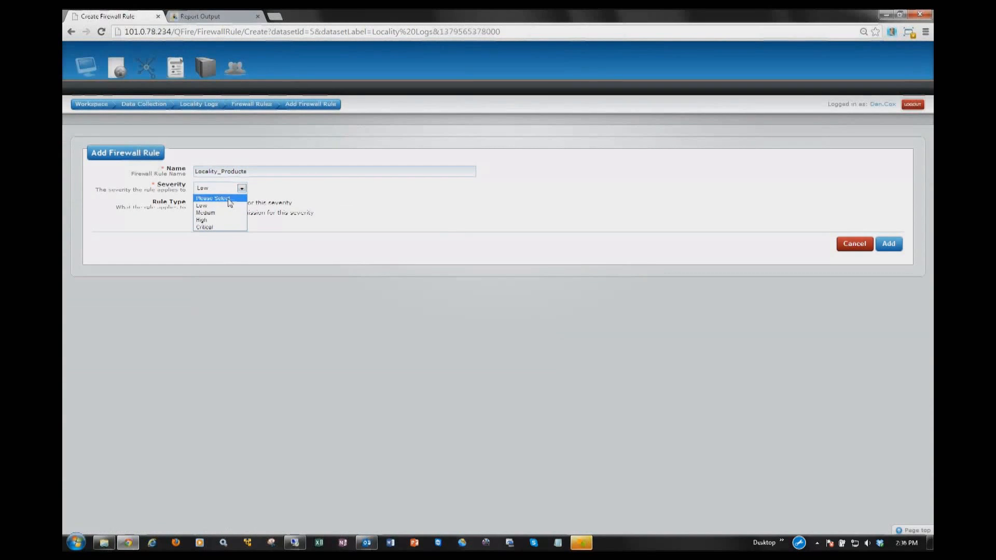
left_click(212, 219)
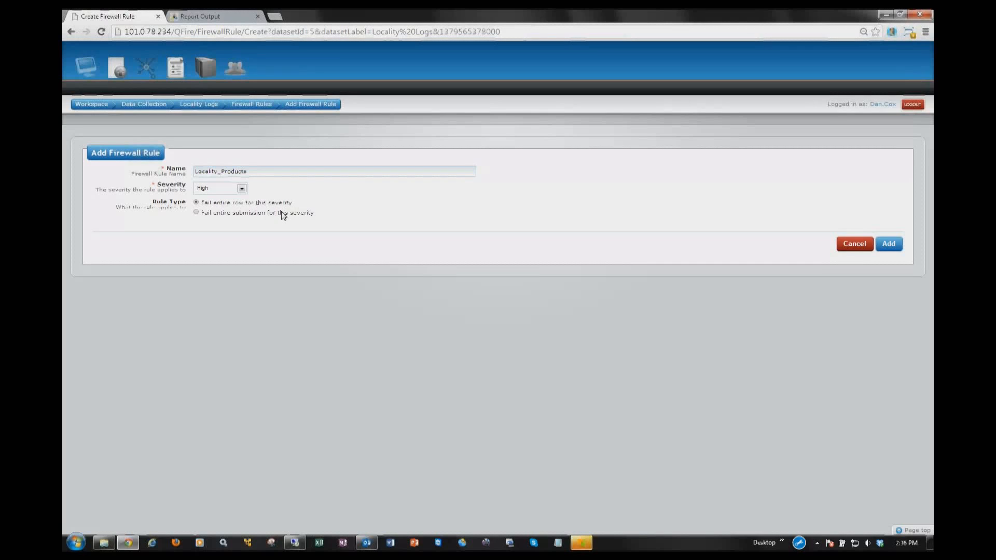
left_click(886, 252)
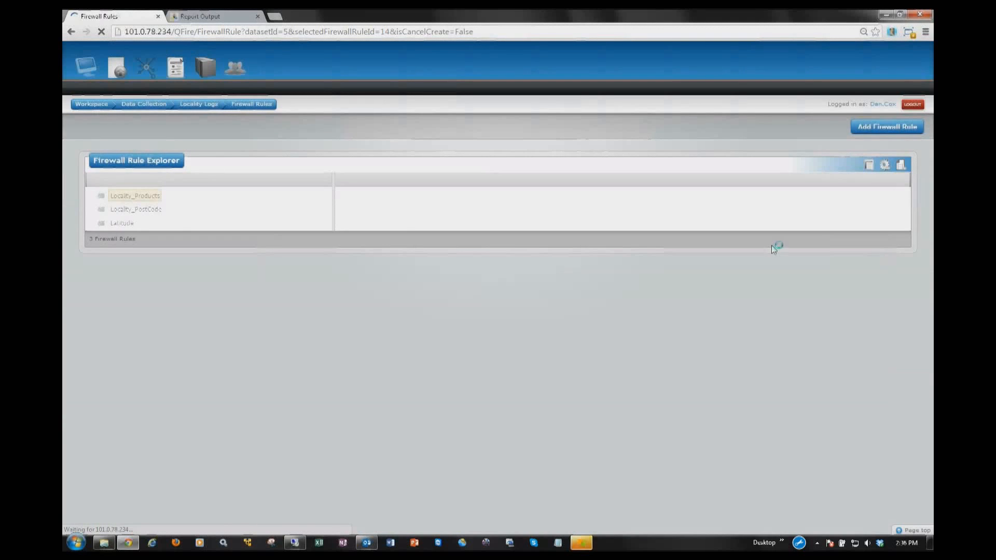
Step: Start a new submission for the Locality_Logs data set and name it Locality_Logs_Truck-2
left_click(118, 70)
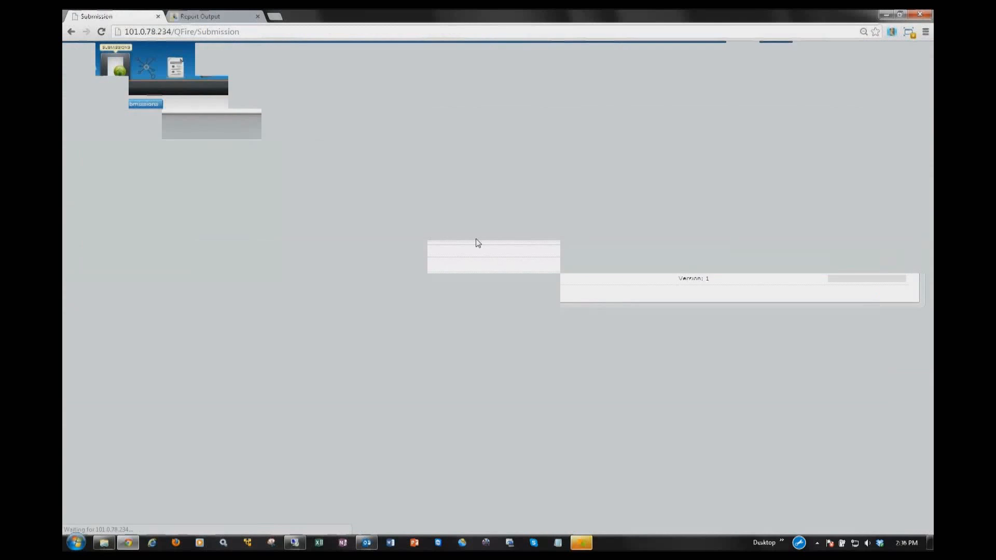
left_click(877, 129)
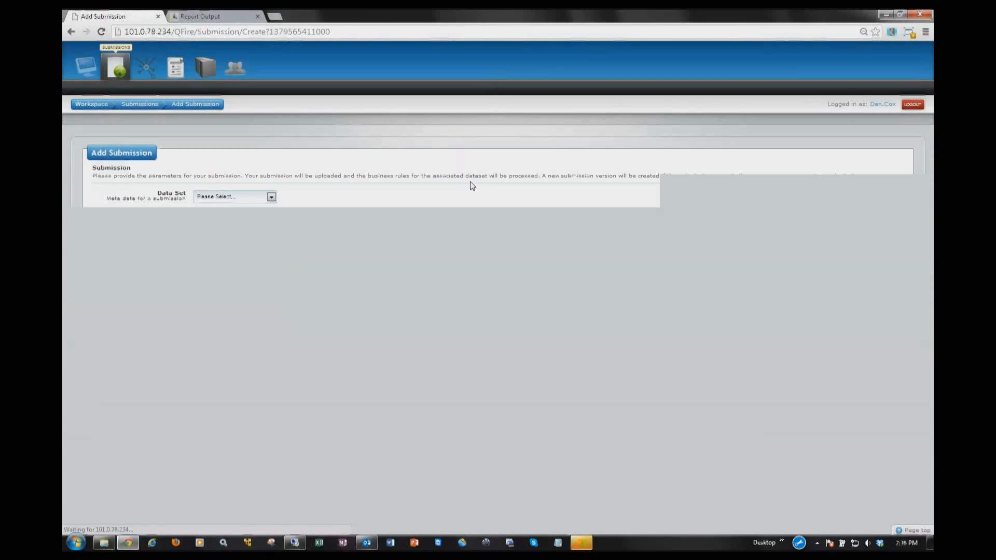
left_click(254, 197)
left_click(228, 229)
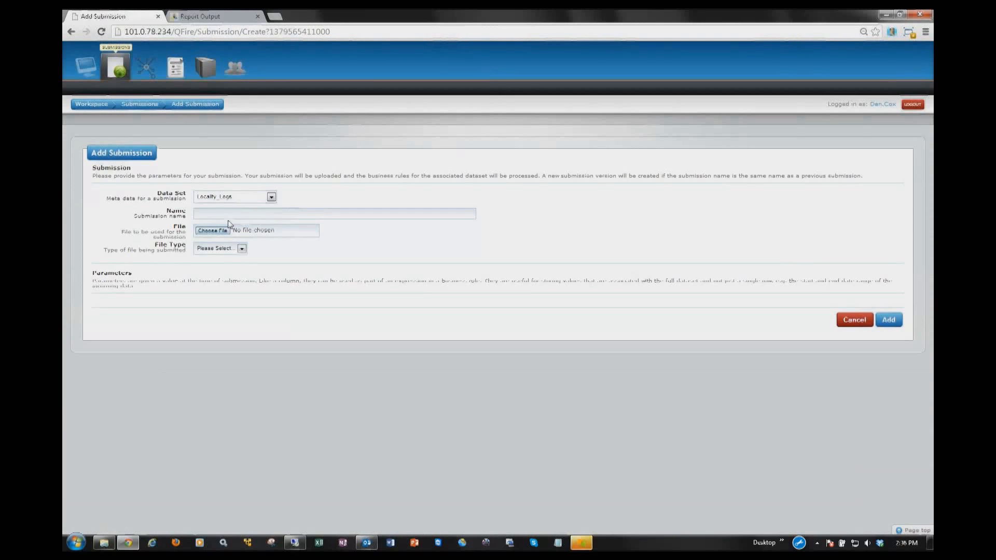
left_click(233, 215)
type("Locality_Logs_Truck-")
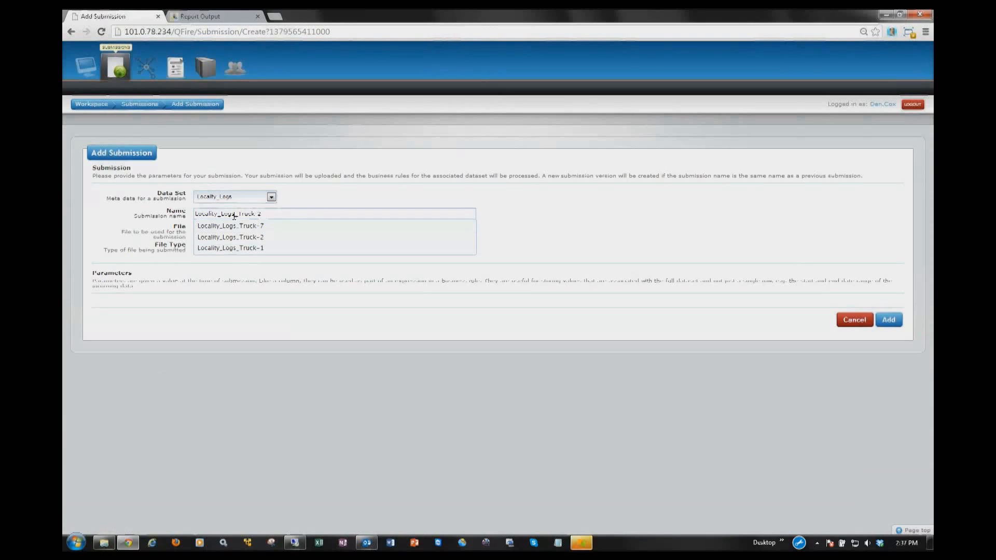
key("Tab")
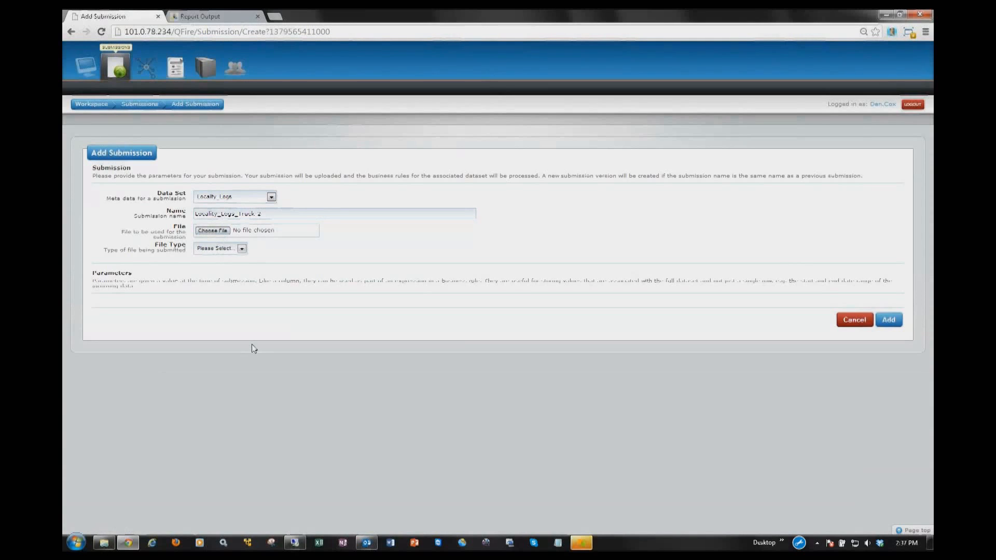
Step: After checking the Locality Map report in Yellowfin, attach Locality_logs-Truck2.csv with the CSV file type and add the submission
left_click(216, 16)
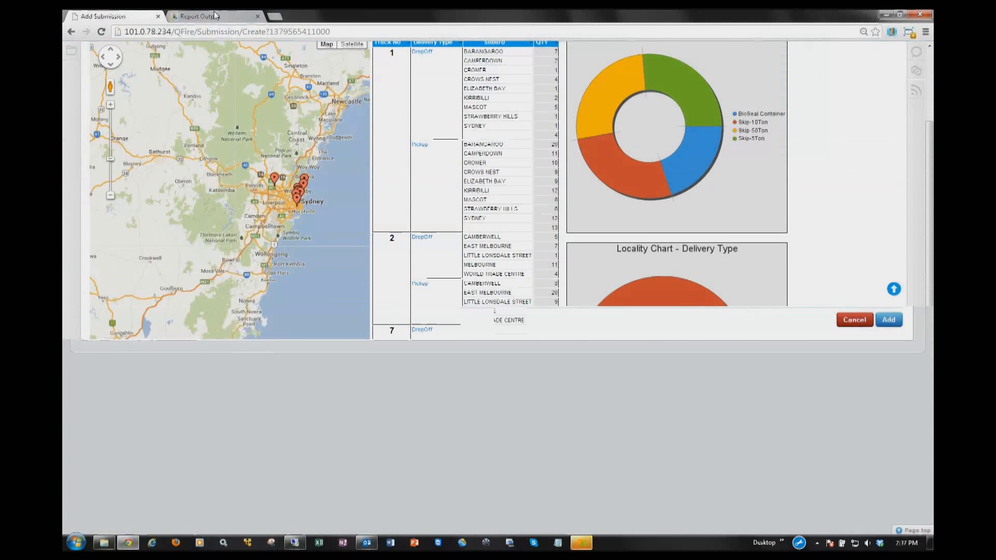
left_click(134, 14)
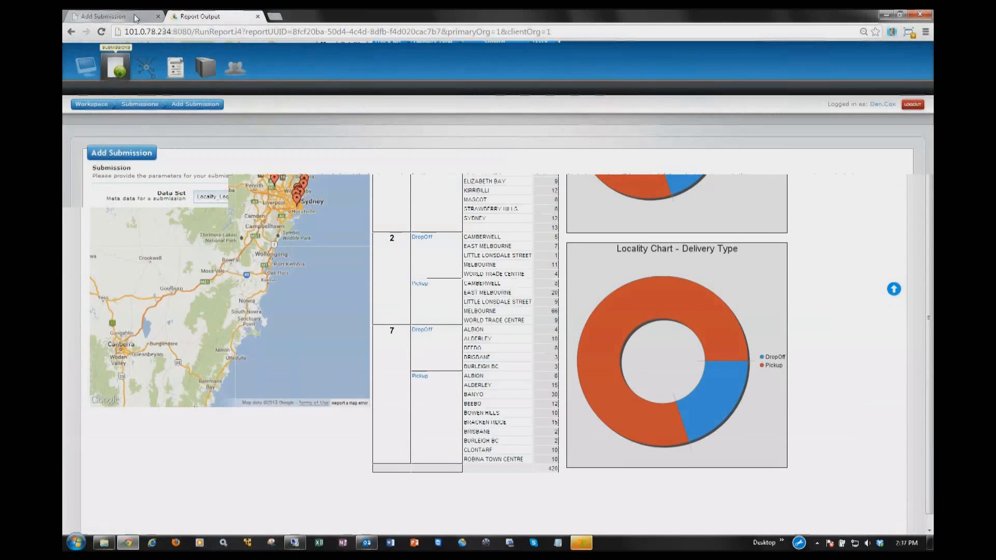
left_click(226, 232)
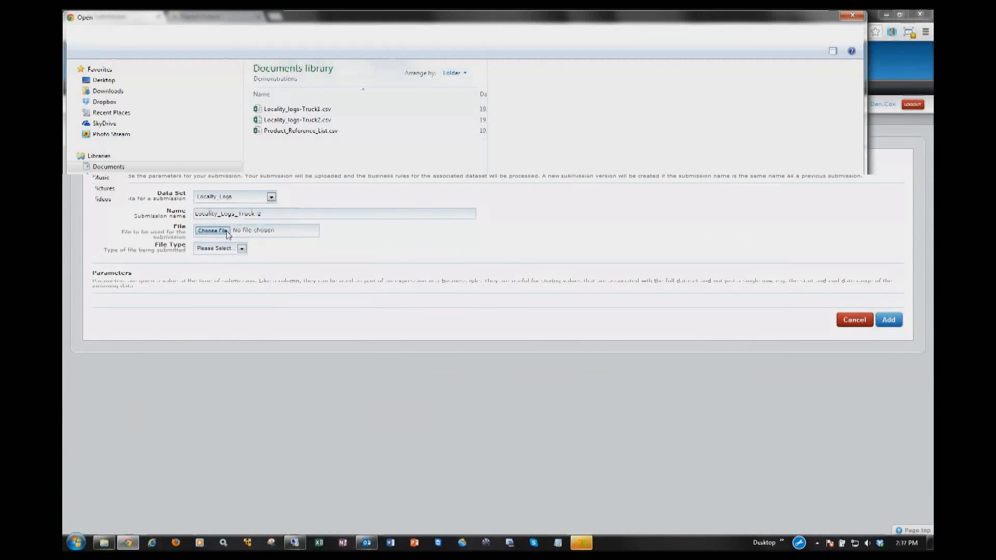
left_click(293, 120)
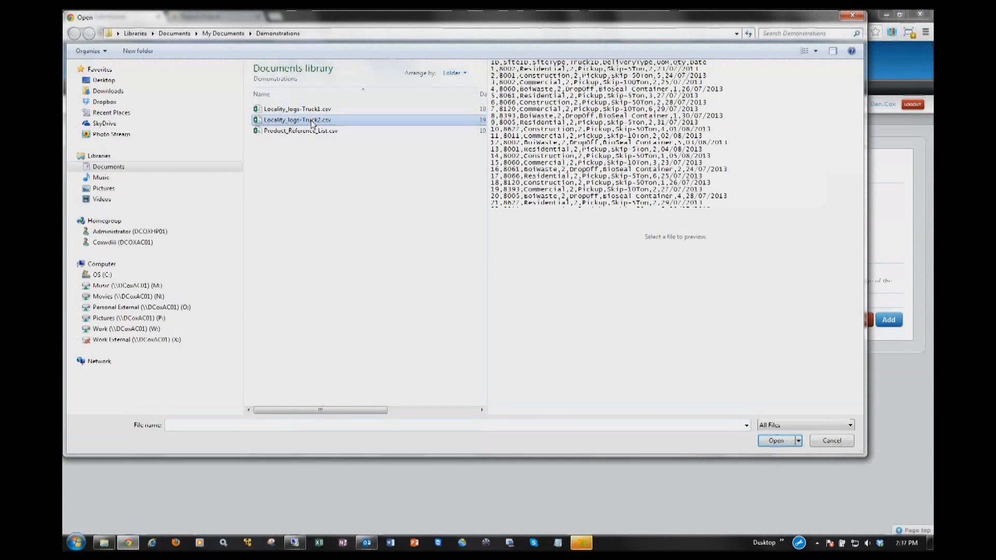
left_click(776, 442)
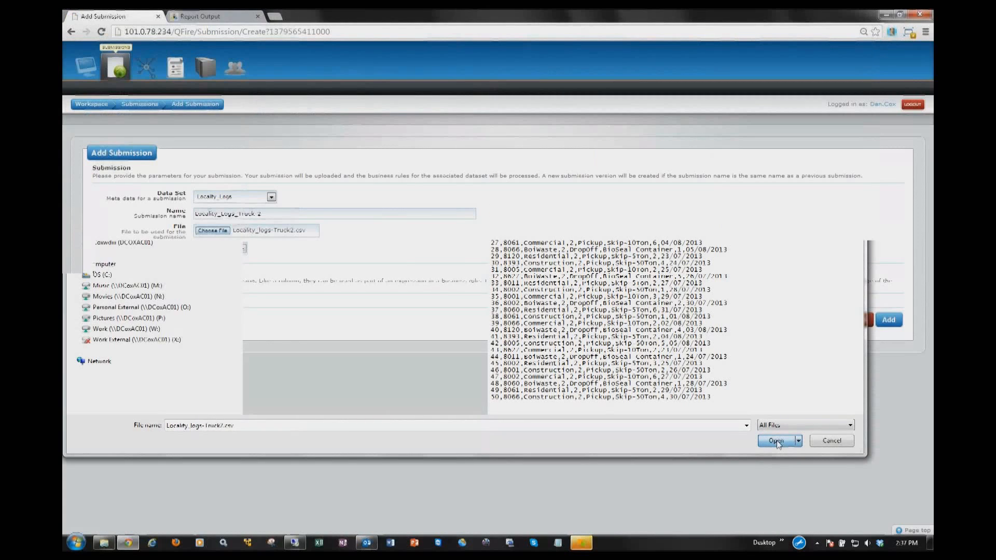
left_click(239, 249)
left_click(224, 265)
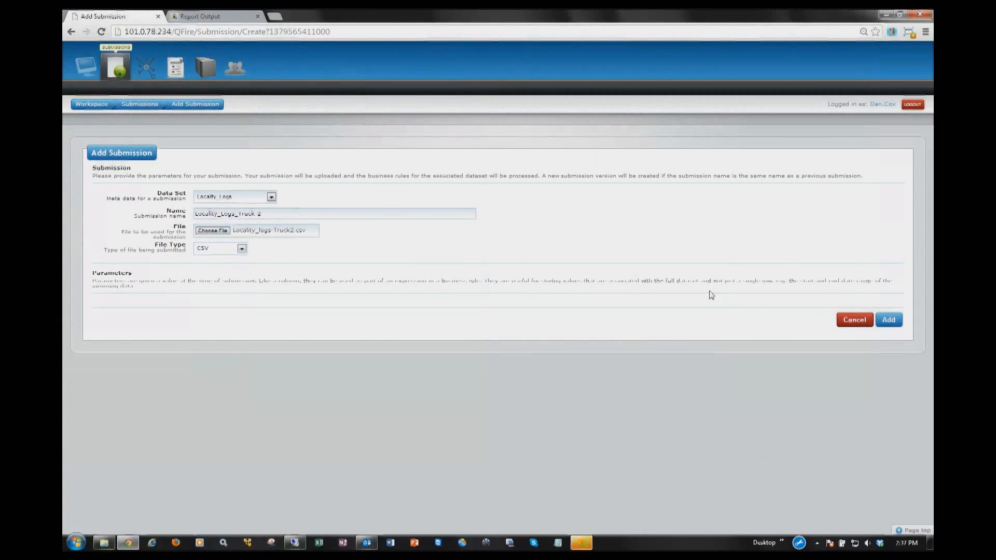
left_click(898, 322)
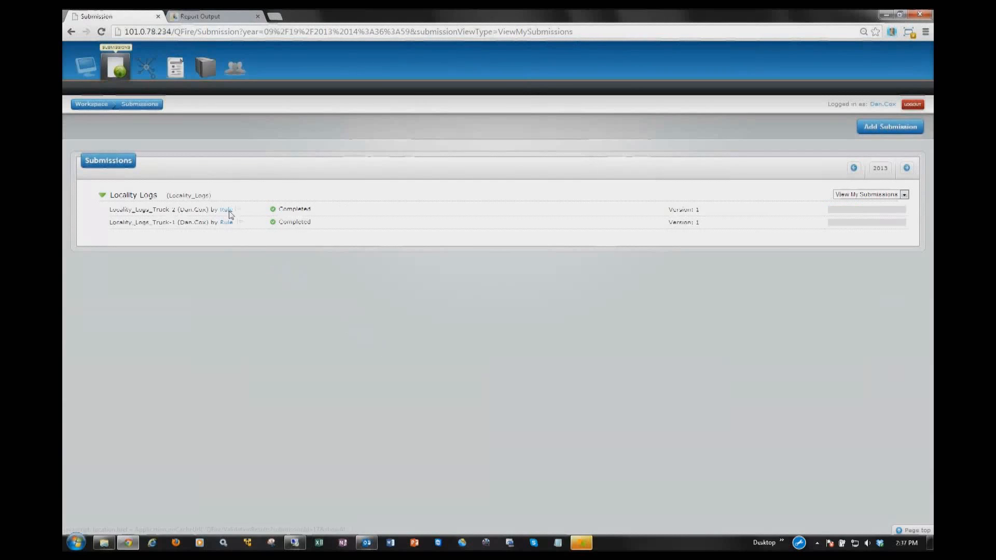
Step: Open the Locality_Logs_Truck-2 validation results by rule and inspect the product value flagged by the Locality_Products rule
left_click(228, 210)
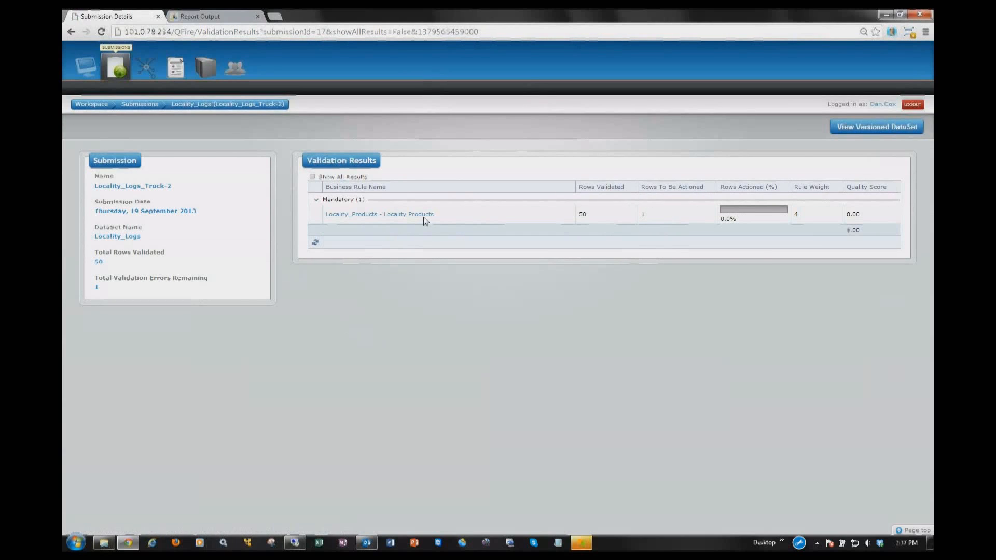
left_click(423, 217)
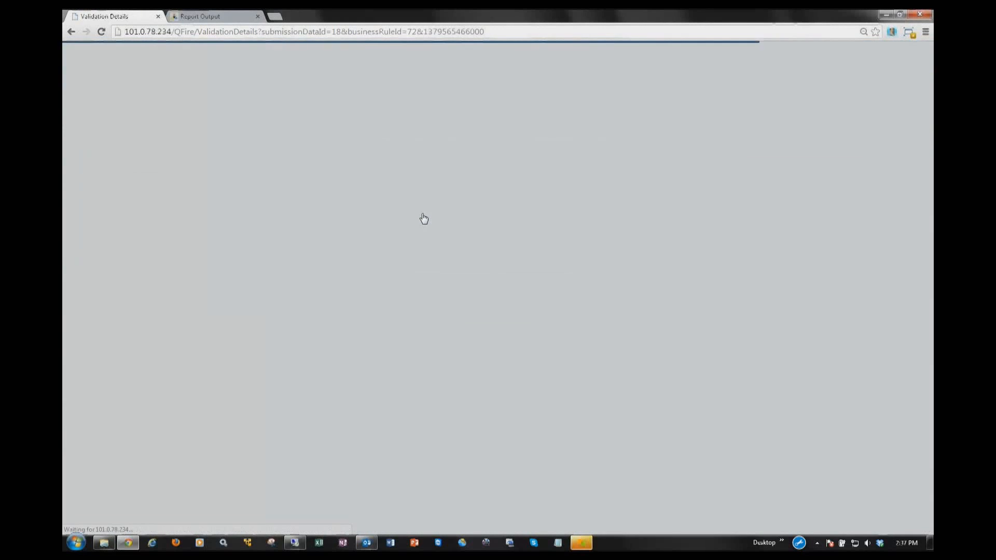
left_click_drag(581, 226, 552, 227)
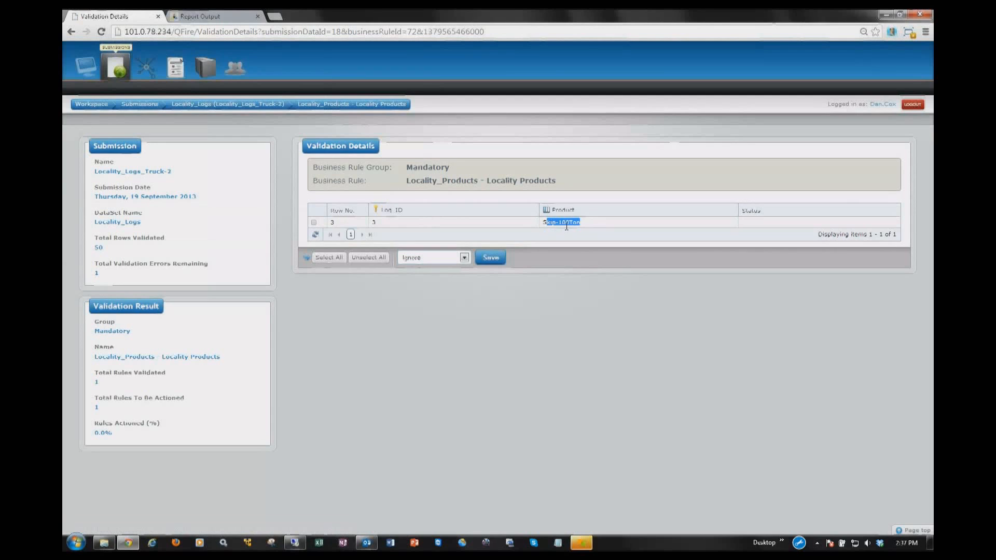
left_click(568, 226)
Step: Set the flagged row's status to Marked To Be Fixed and save it
left_click(314, 222)
left_click(465, 258)
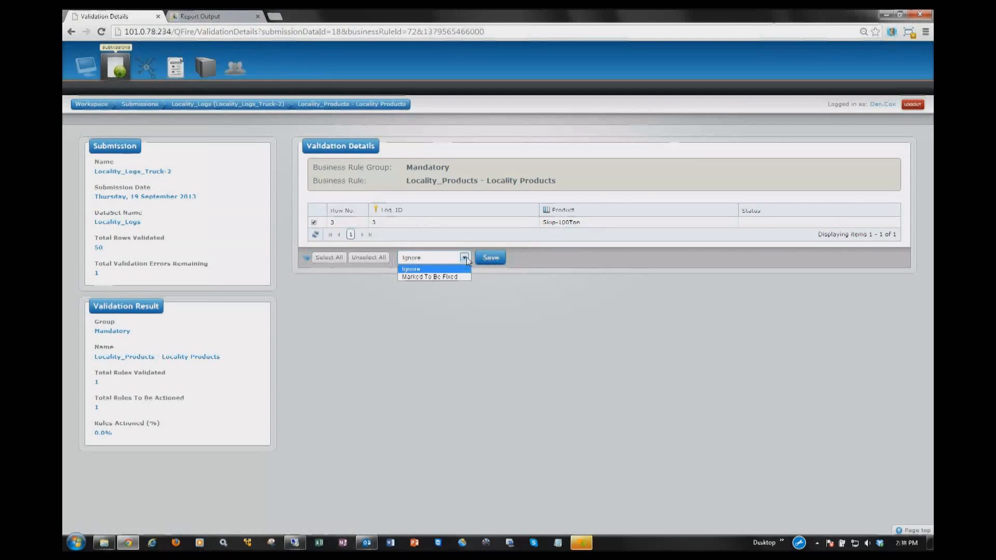
left_click(456, 276)
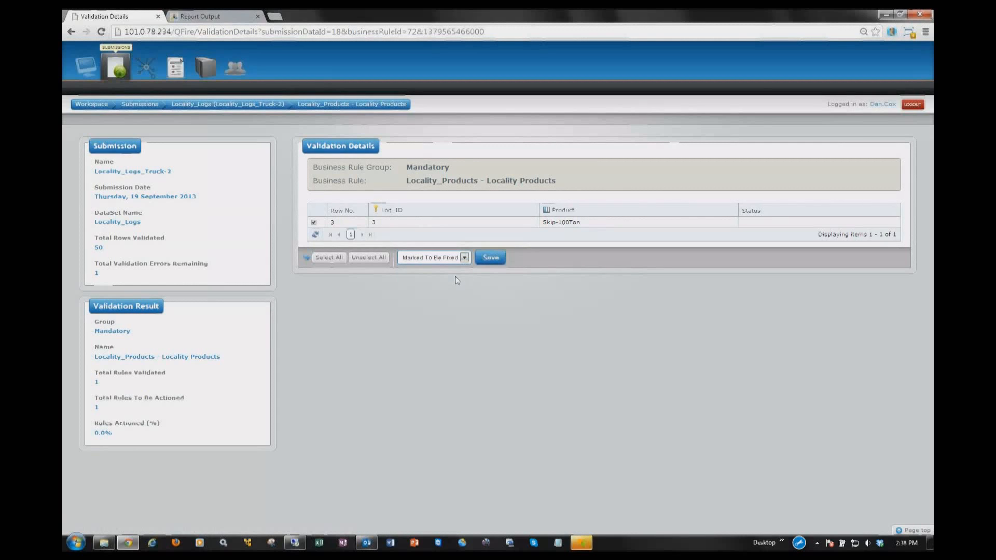
left_click(489, 258)
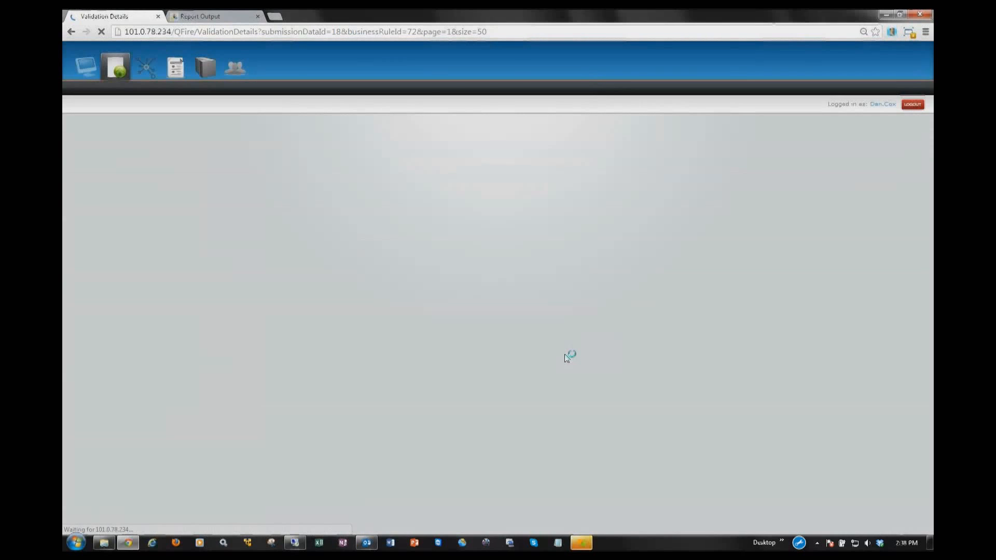
Step: Switch to Yellowfin, close and reopen the Locality Map report, and drill into truck 2's Pickup deliveries
left_click(210, 18)
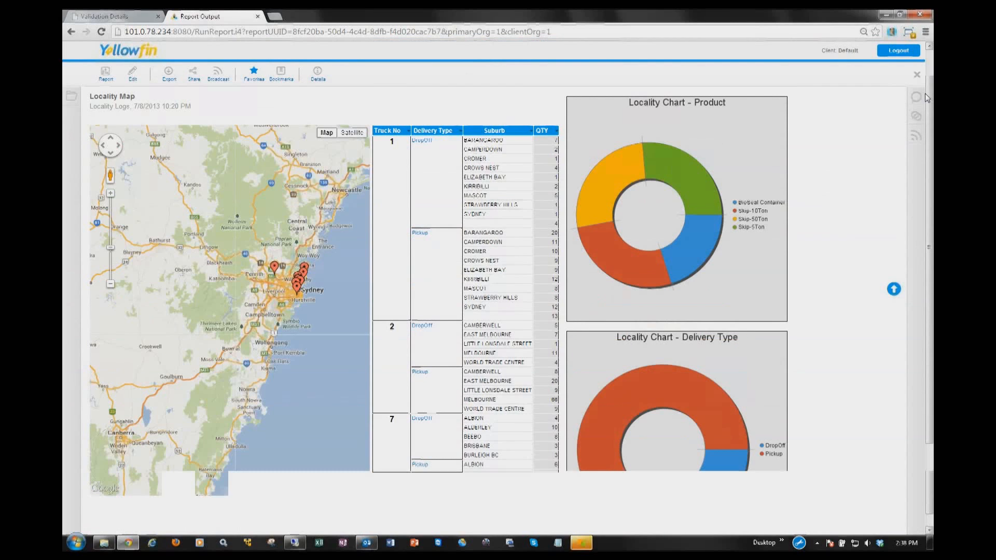
left_click(917, 75)
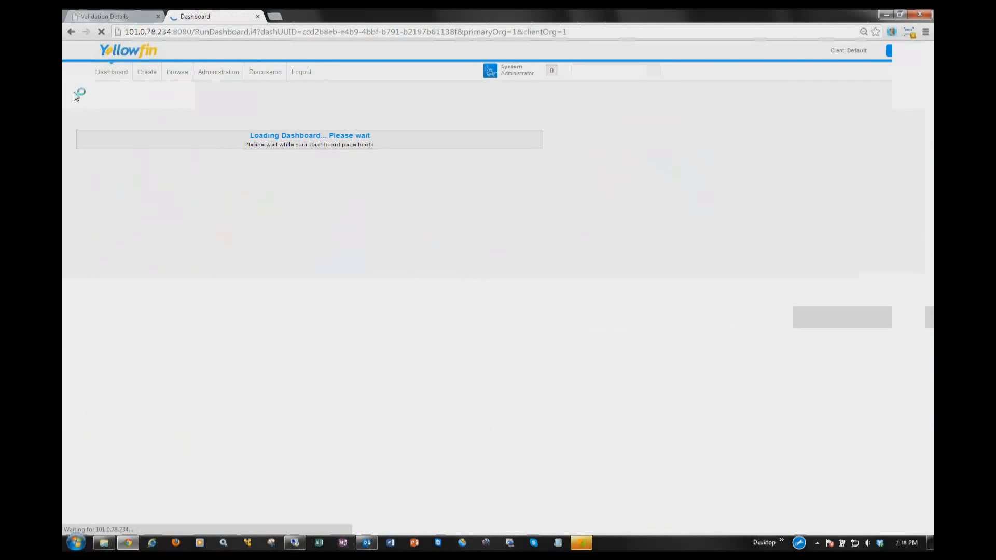
left_click(71, 116)
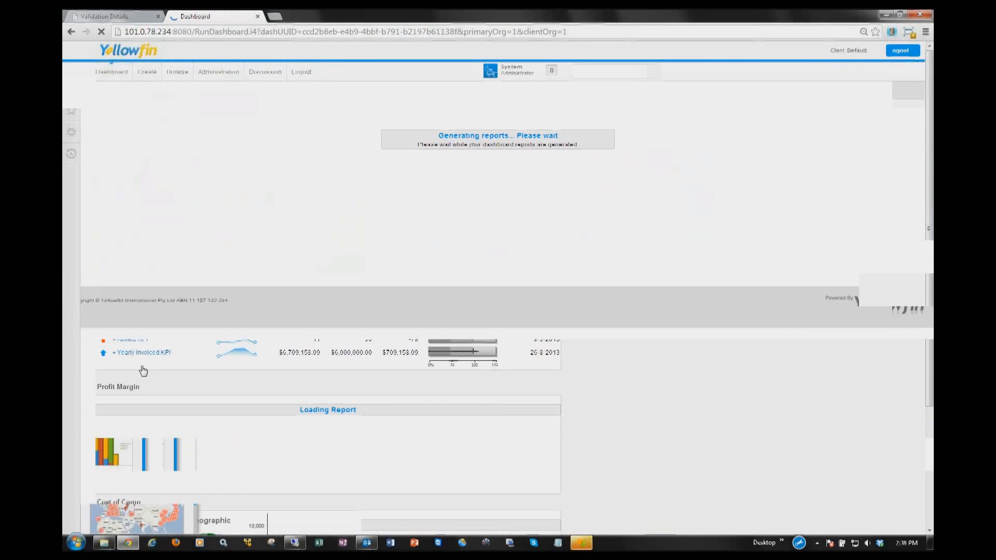
left_click(126, 475)
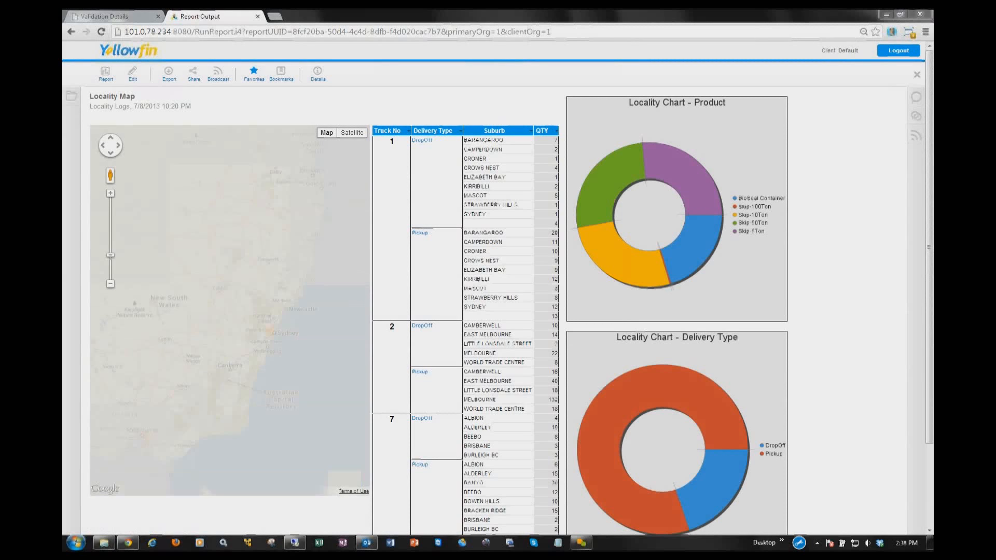
left_click(424, 373)
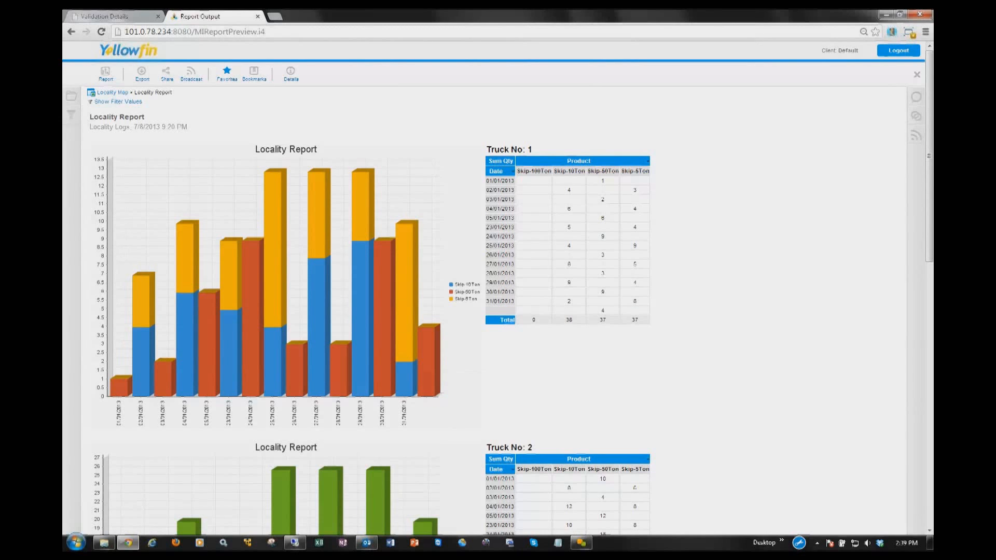
mouse_move(587, 544)
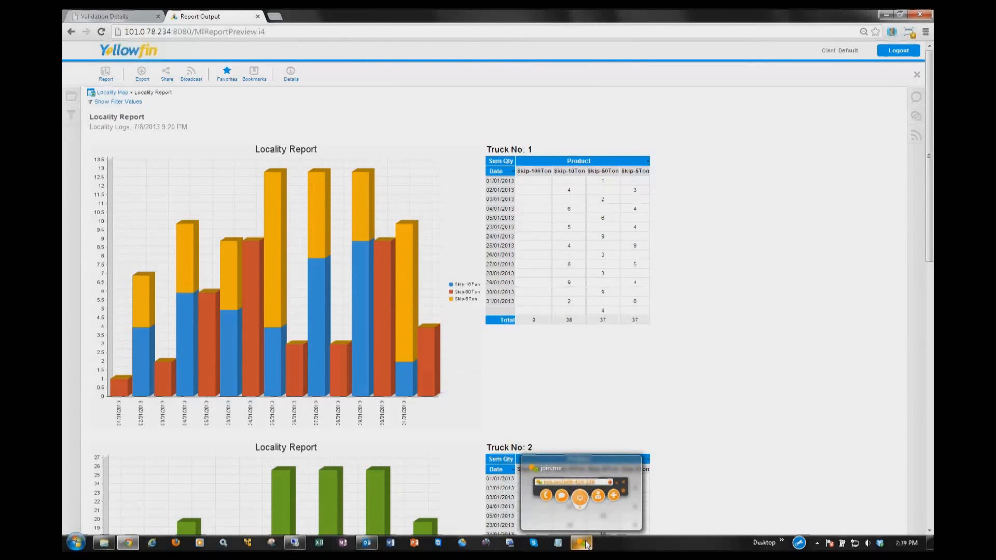